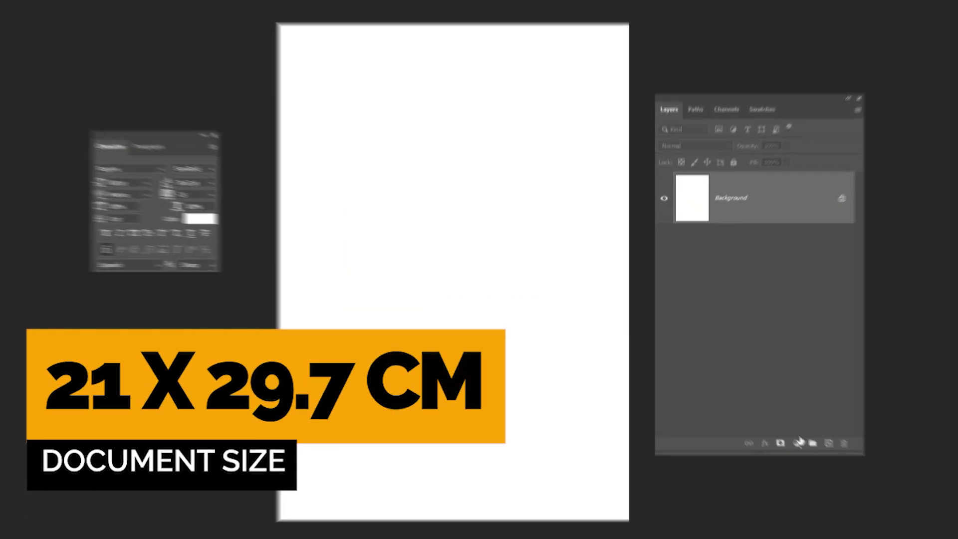
Step: Add a black Solid Color fill layer above the Background
left_click(768, 392)
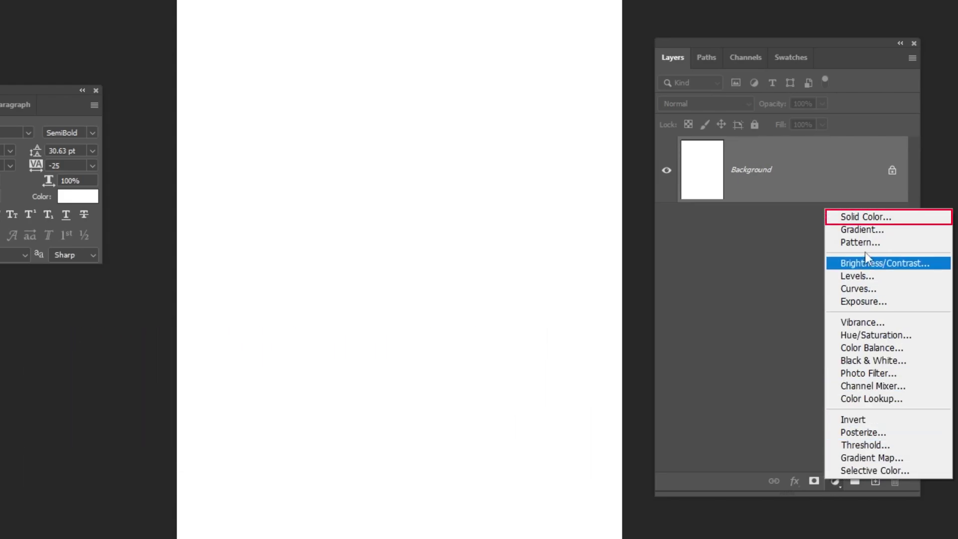
left_click(867, 215)
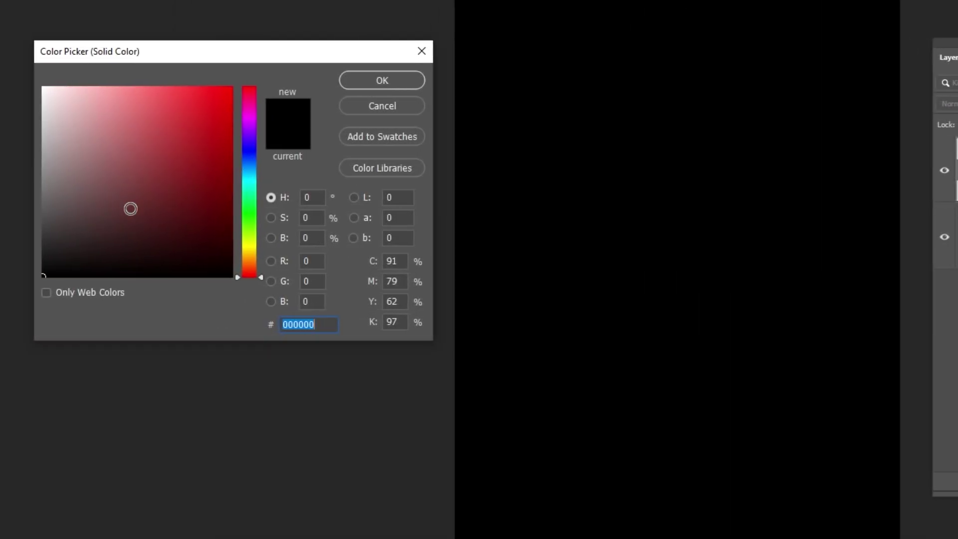
left_click_drag(130, 208, 12, 287)
left_click(382, 81)
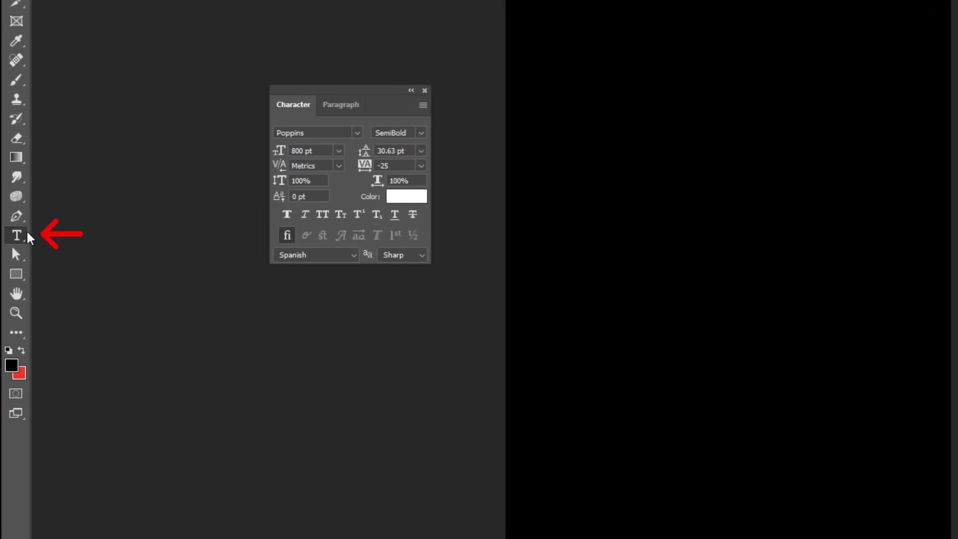
Step: Add a white letter "s" in Poppins SemiBold at 800 pt and position it in the middle of the poster
left_click(17, 235)
left_click(647, 211)
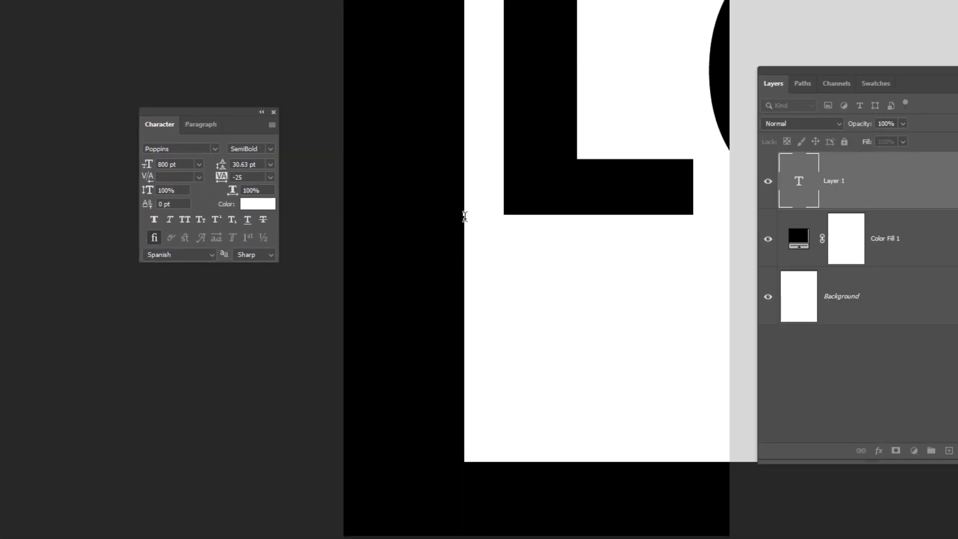
type("s")
key("ctrl+Return")
left_click_drag(551, 143, 492, 271)
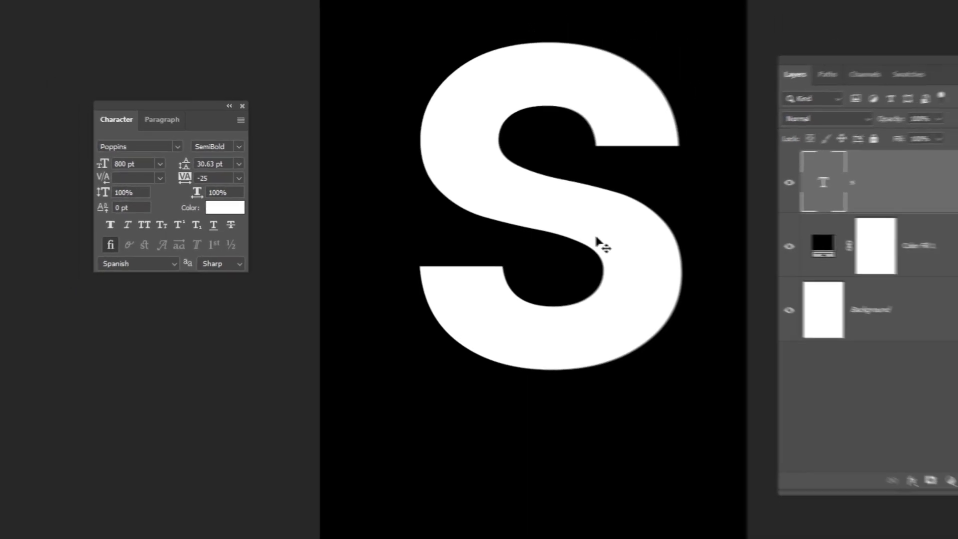
left_click_drag(558, 223, 544, 250)
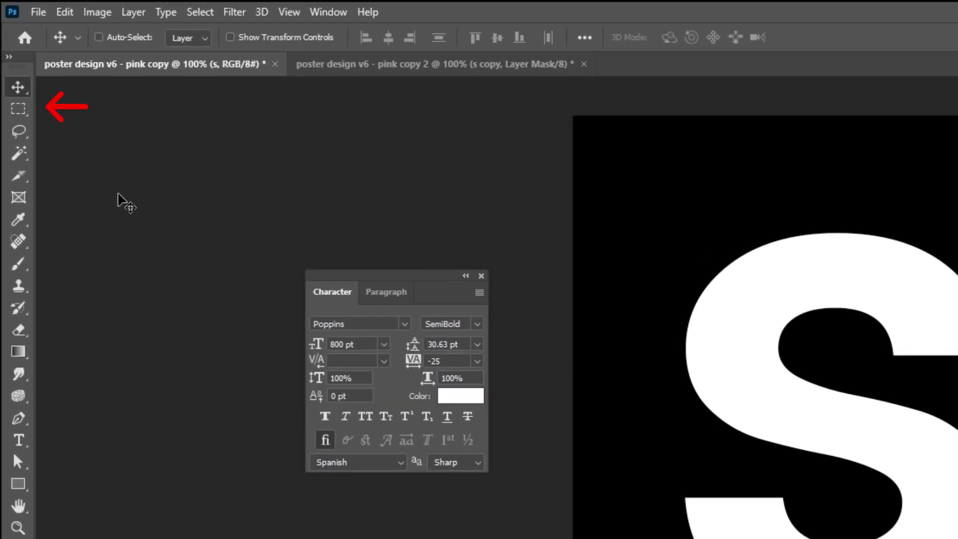
Step: Select the left half of the letter with the Rectangular Marquee and turn the selection into a layer mask
left_click(18, 118)
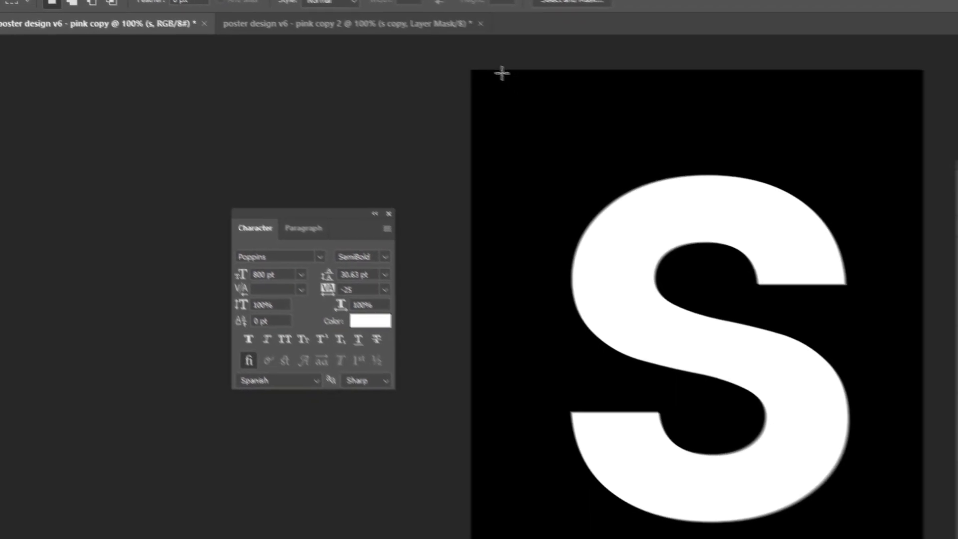
left_click_drag(605, 116, 696, 385)
left_click_drag(483, 257, 594, 538)
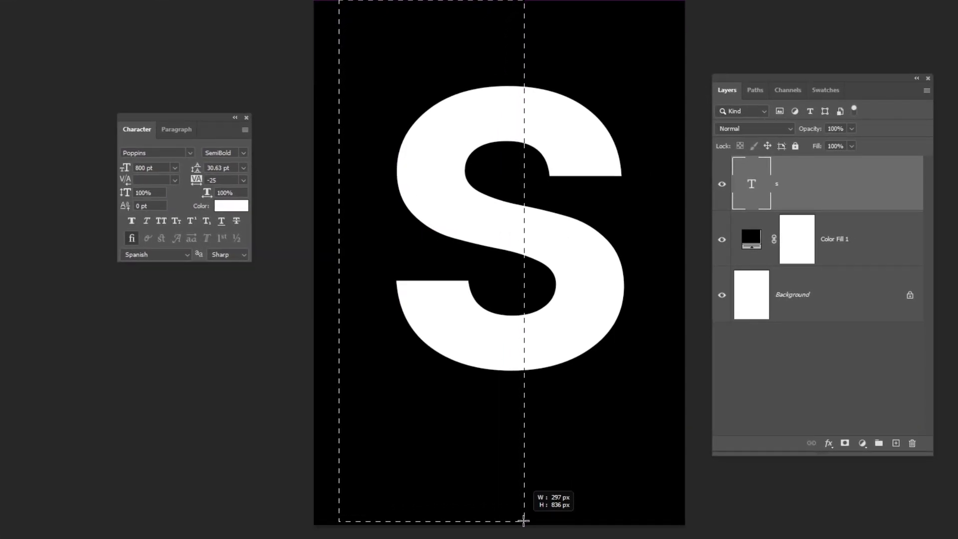
left_click_drag(506, 522, 503, 521)
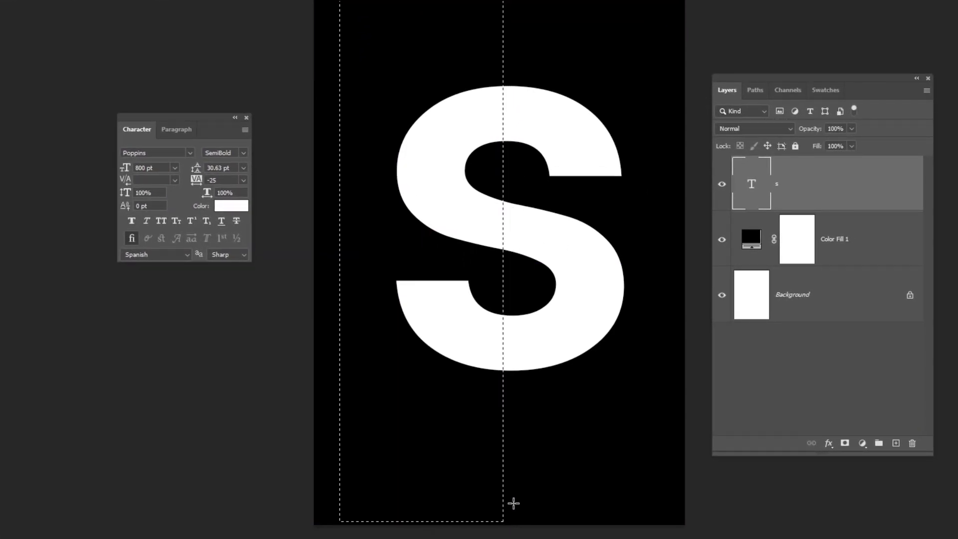
left_click(844, 441)
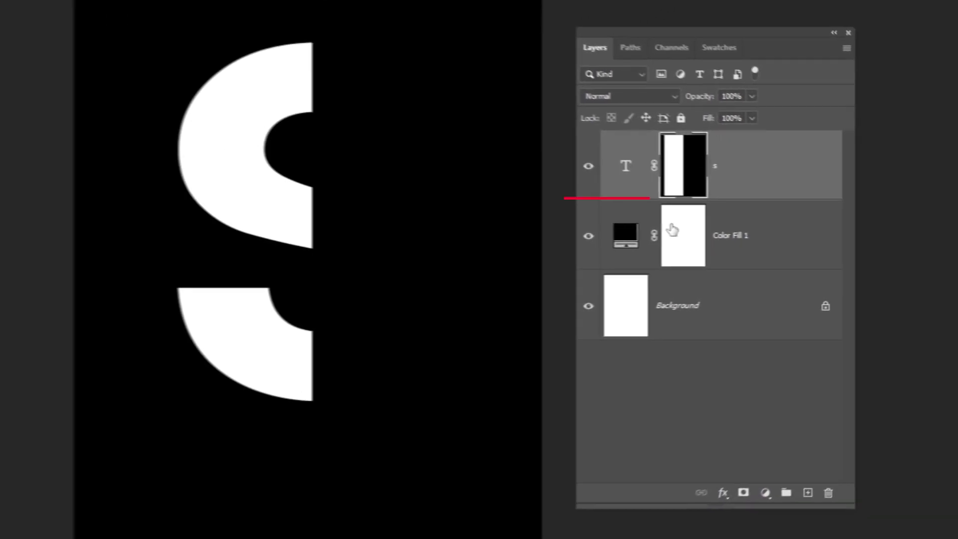
Step: Duplicate the masked letter layer and invert the copy's mask so it shows only the right half
left_click_drag(707, 185, 800, 497)
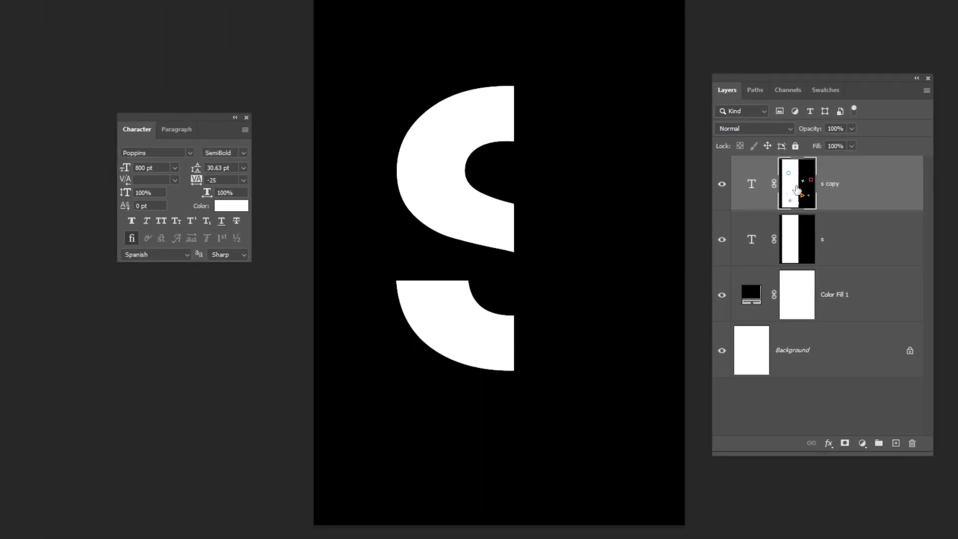
double_click(797, 189)
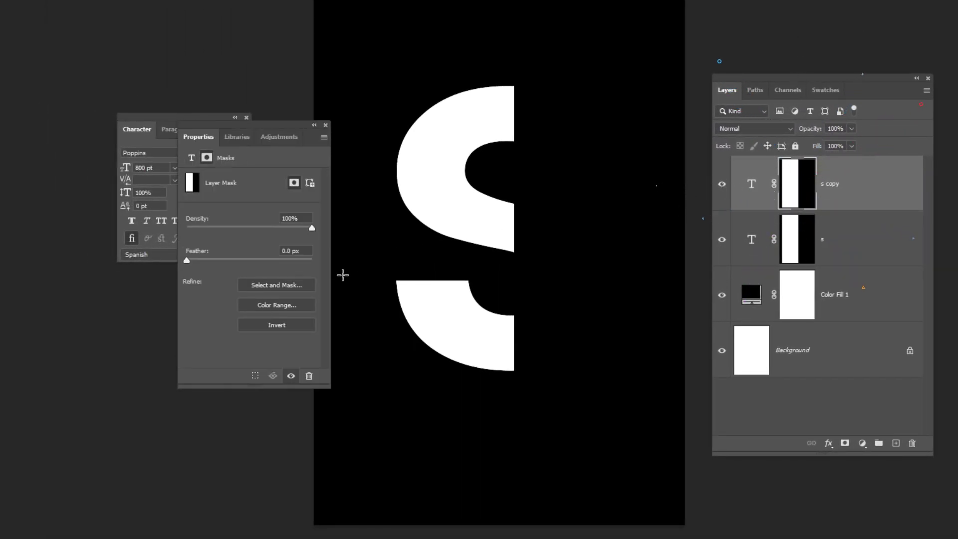
left_click(282, 327)
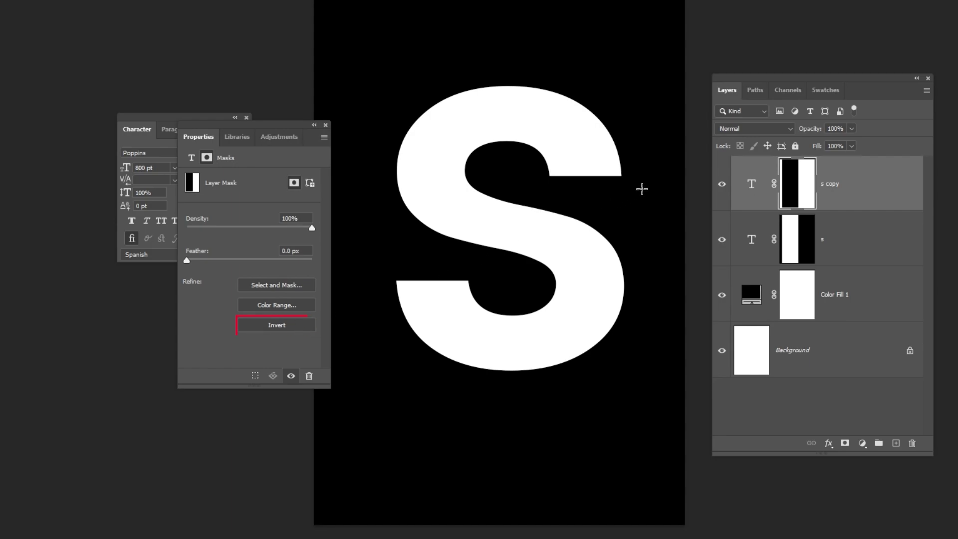
left_click(729, 185)
left_click(728, 186)
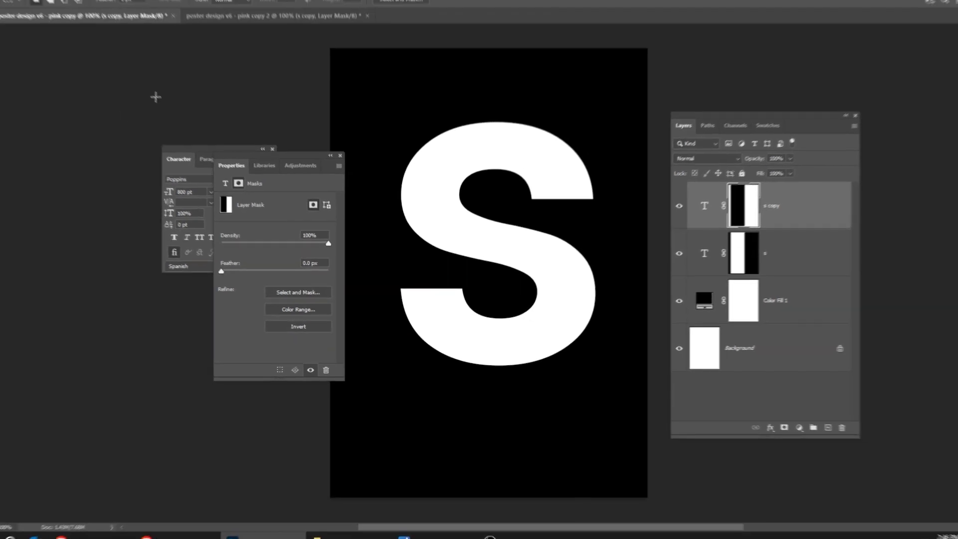
left_click(10, 53)
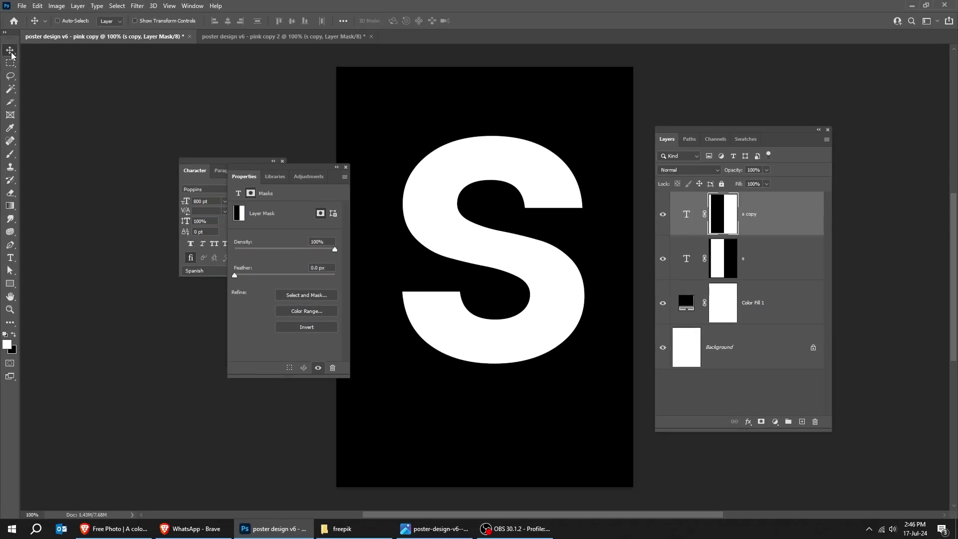
left_click(346, 166)
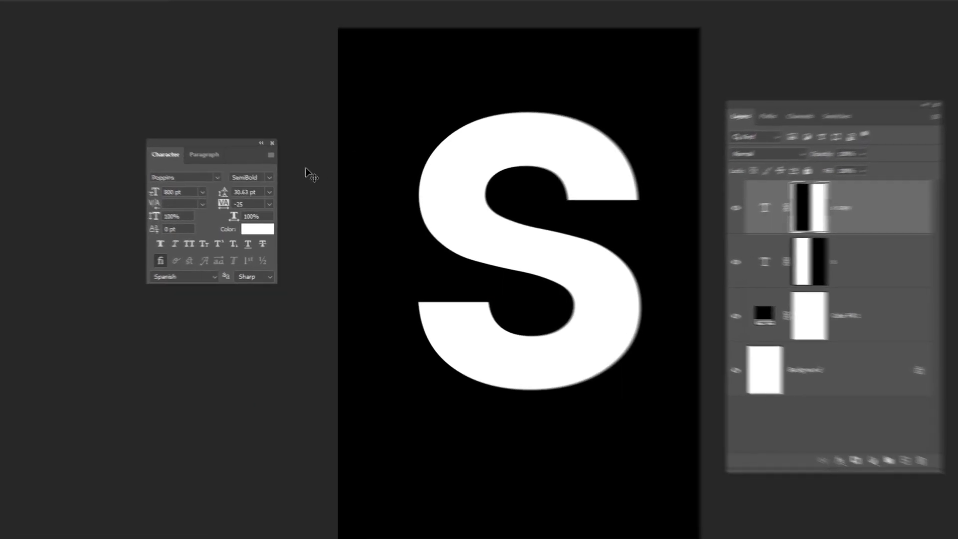
Step: Set the right-half letter's font size to 950 pt and move it to line up against the left half
type("9")
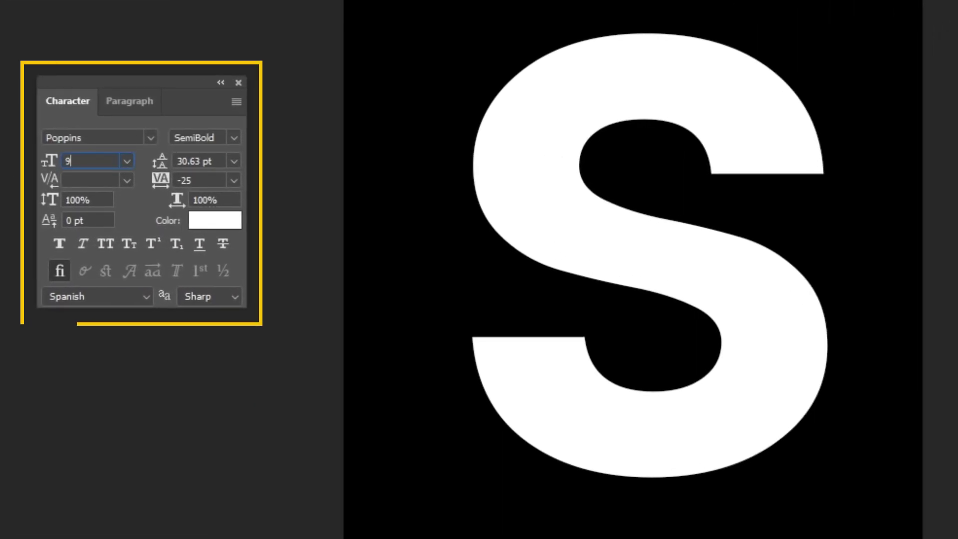
type("50")
key("Return")
left_click_drag(811, 272, 806, 272)
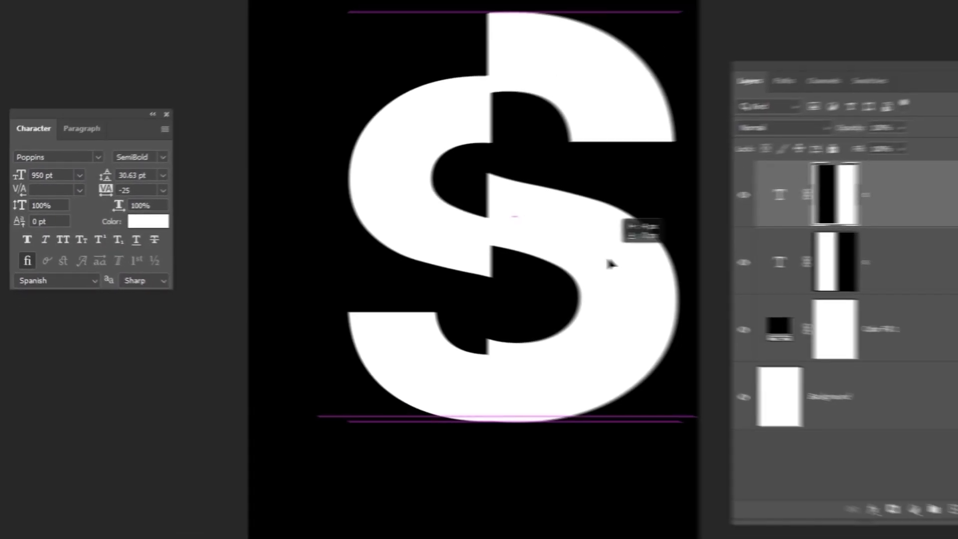
left_click_drag(608, 261, 599, 281)
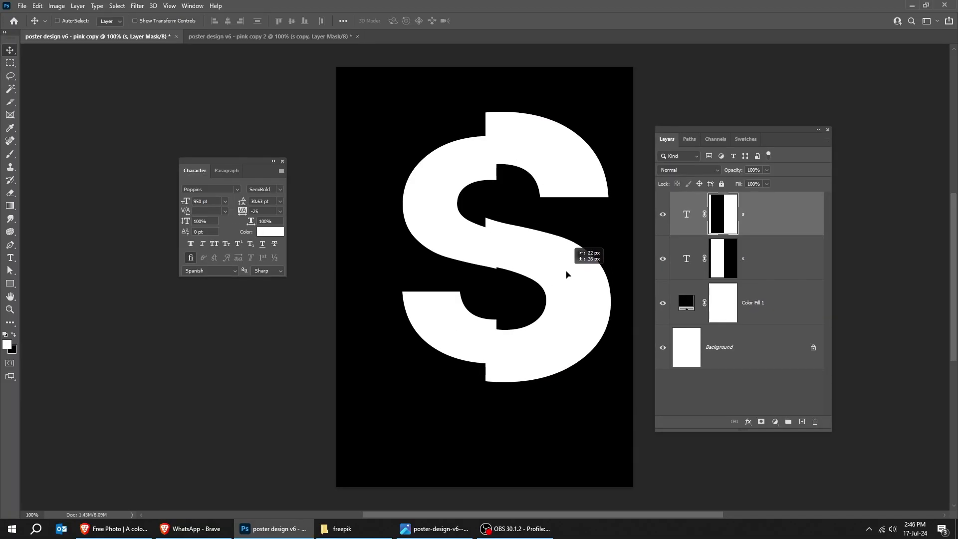
Step: Place the young-woman-embodies-glamour image from the freepik folder onto the poster, scaled to about 37% and covering the letter
left_click(361, 525)
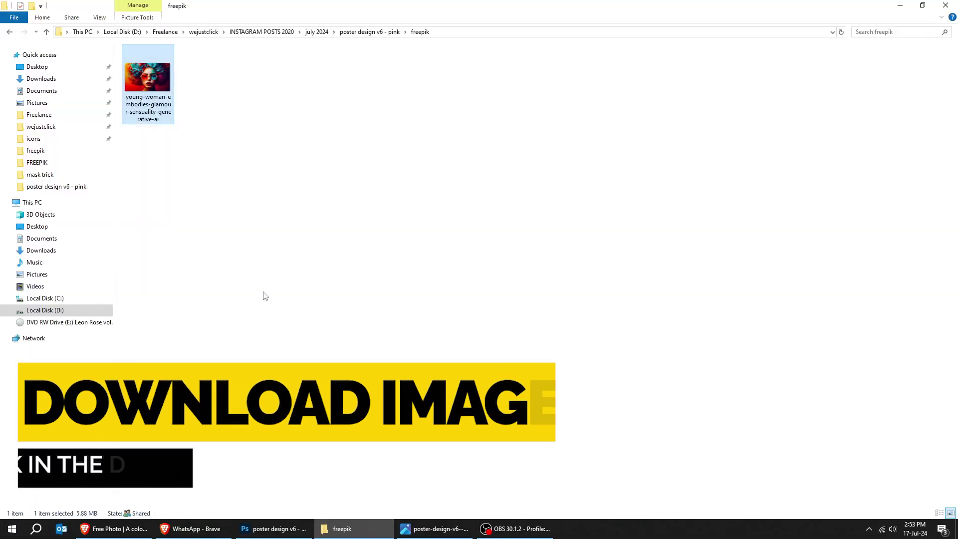
left_click_drag(167, 99, 517, 302)
left_click_drag(633, 183, 691, 147)
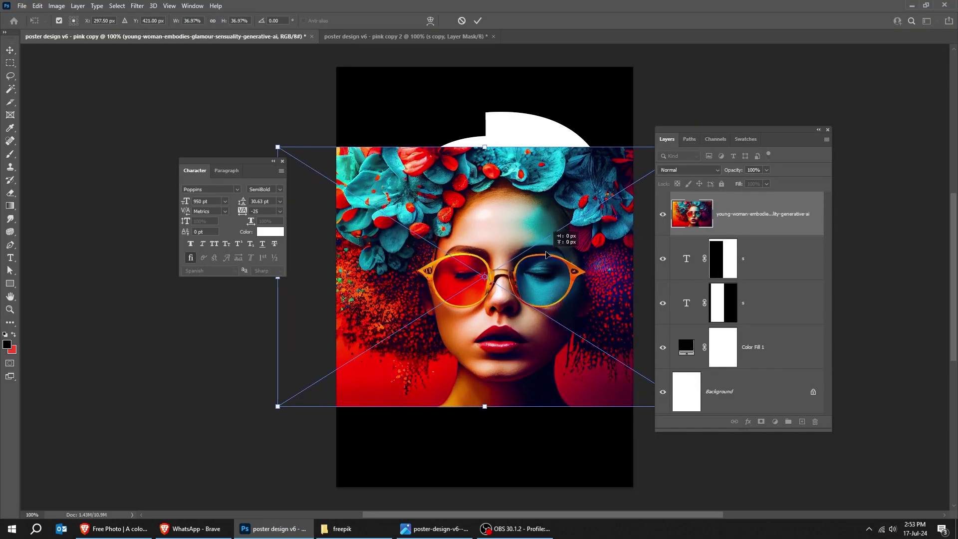
mouse_move(497, 386)
left_mouse_down()
mouse_move(498, 356)
mouse_move(485, 384)
left_mouse_up()
key("Return")
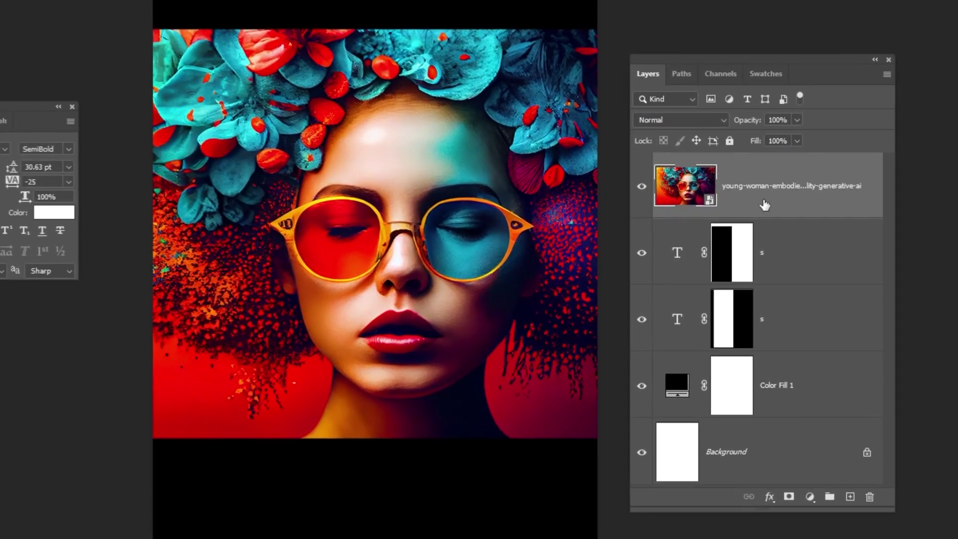
Step: Clip the portrait image to the right-half letter layer and adjust its position inside the letter
right_click(768, 203)
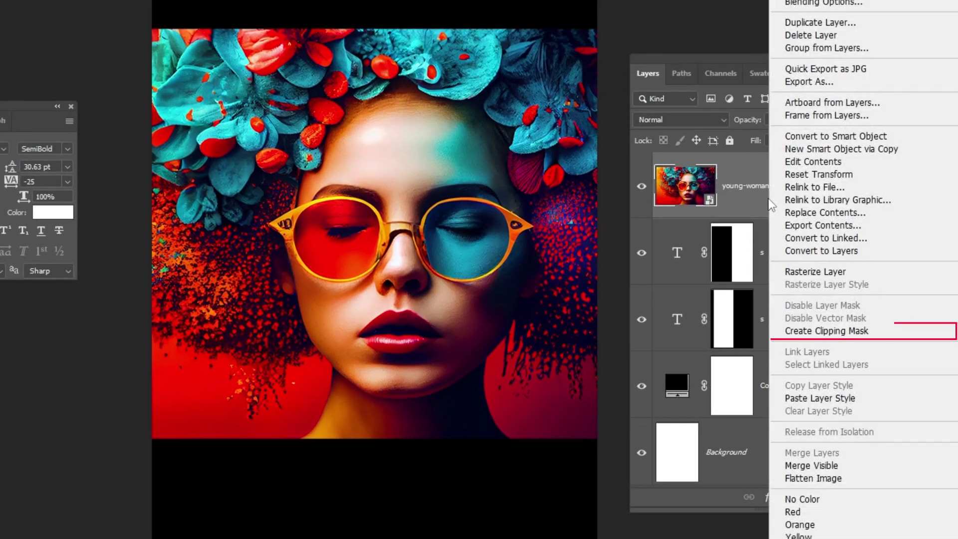
left_click(828, 331)
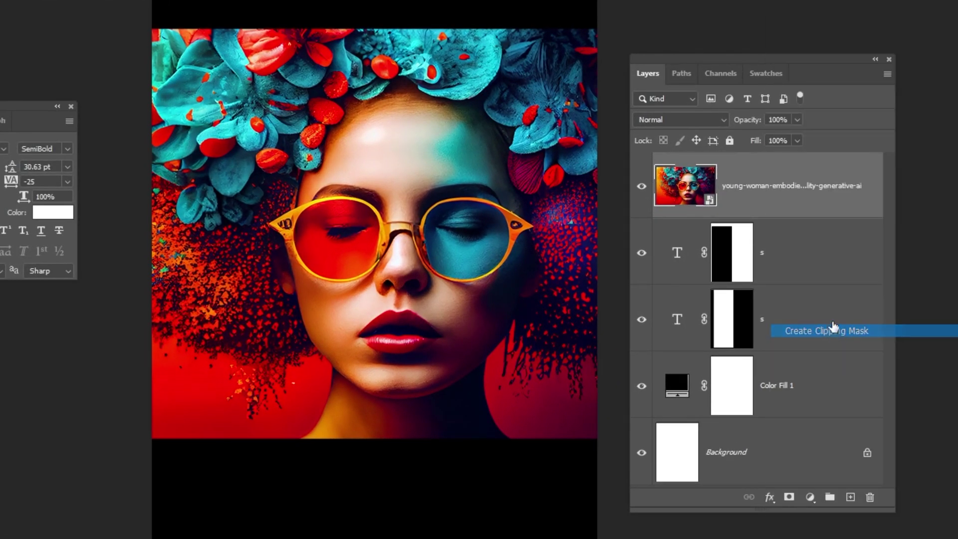
left_click_drag(458, 272, 470, 271)
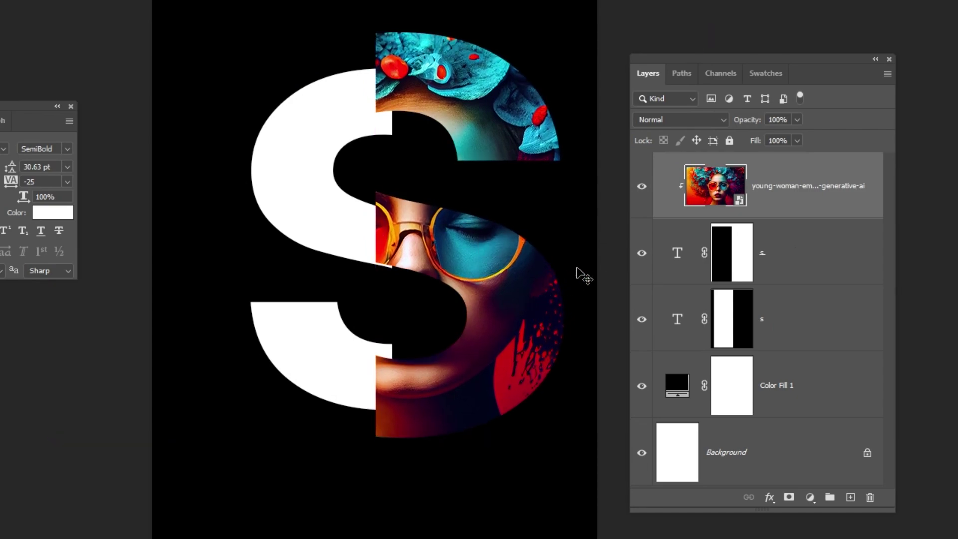
Step: Create an empty layer above the left-half letter and clip it to that letter
left_click(797, 331)
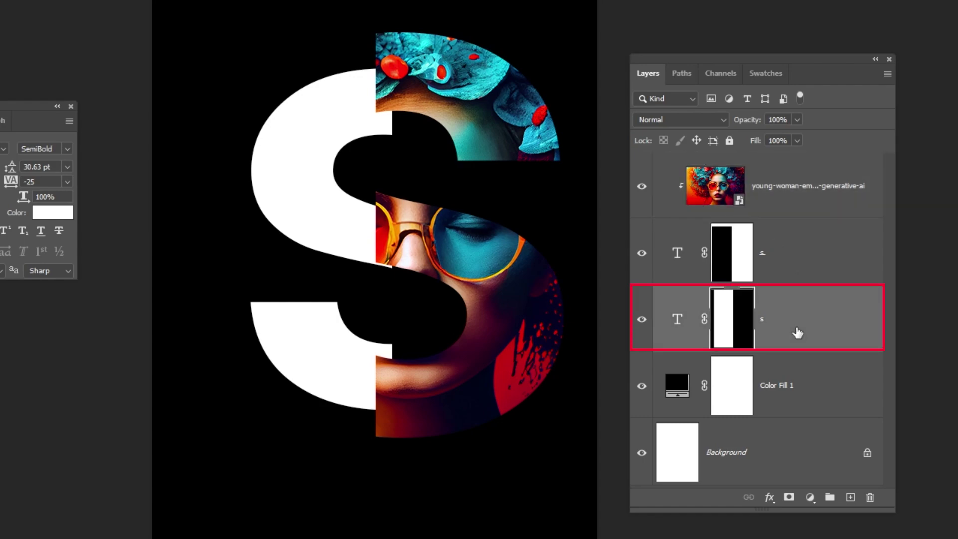
left_click(642, 321)
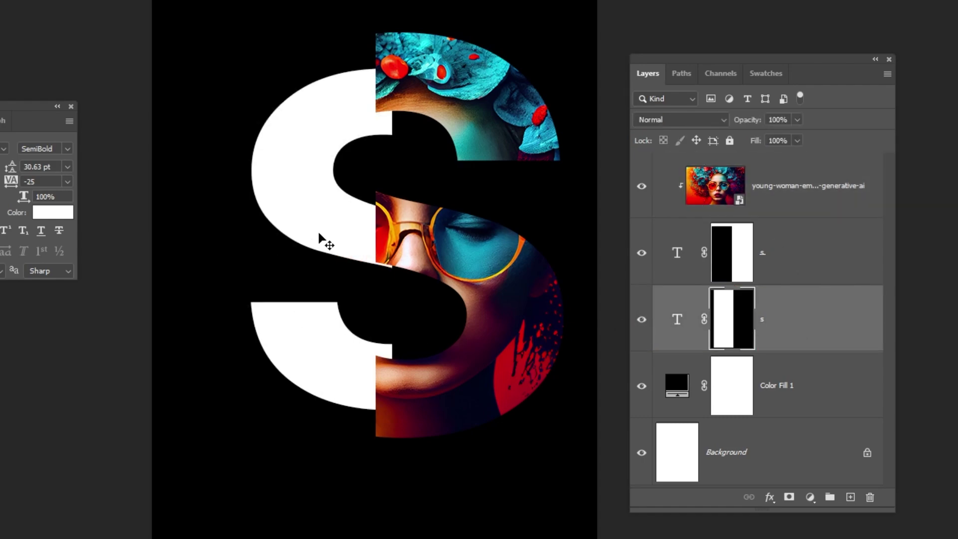
left_click(850, 497)
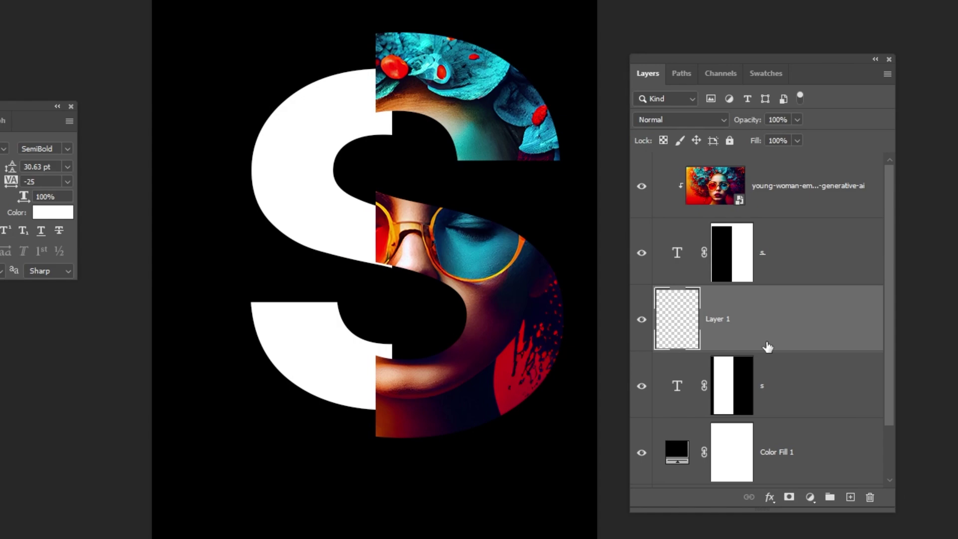
right_click(740, 323)
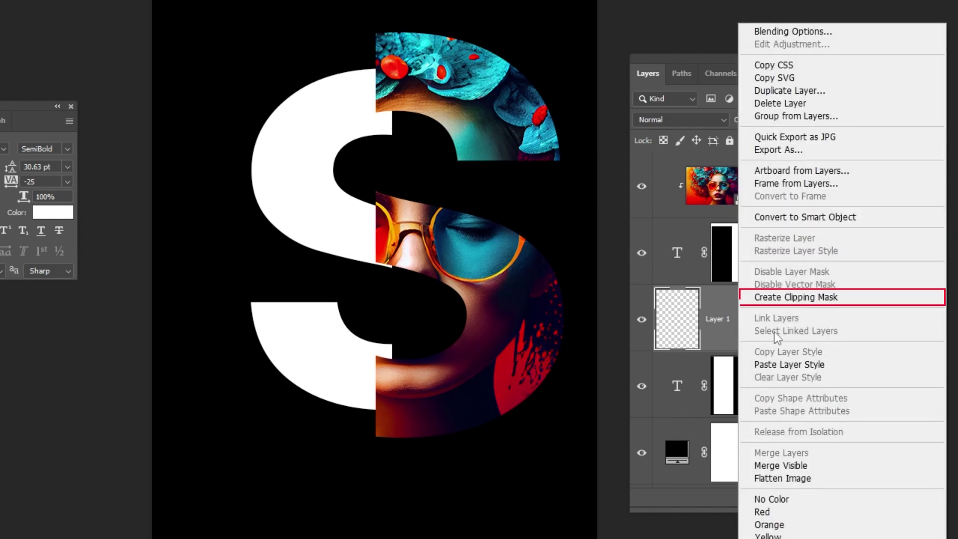
left_click(779, 298)
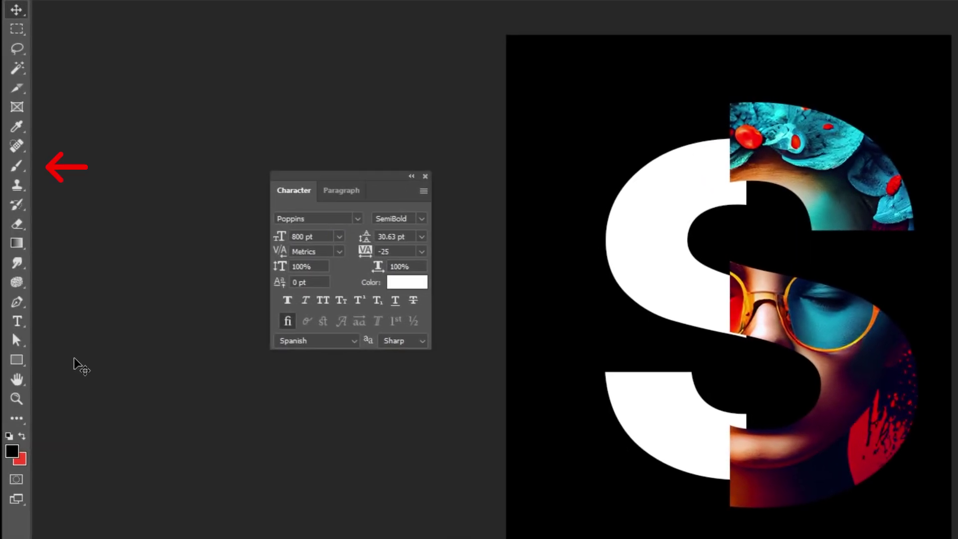
Step: Paint black shadow dabs on the clipped layer along the left half's cut edge with a 100 px Soft Round brush
left_click(18, 166)
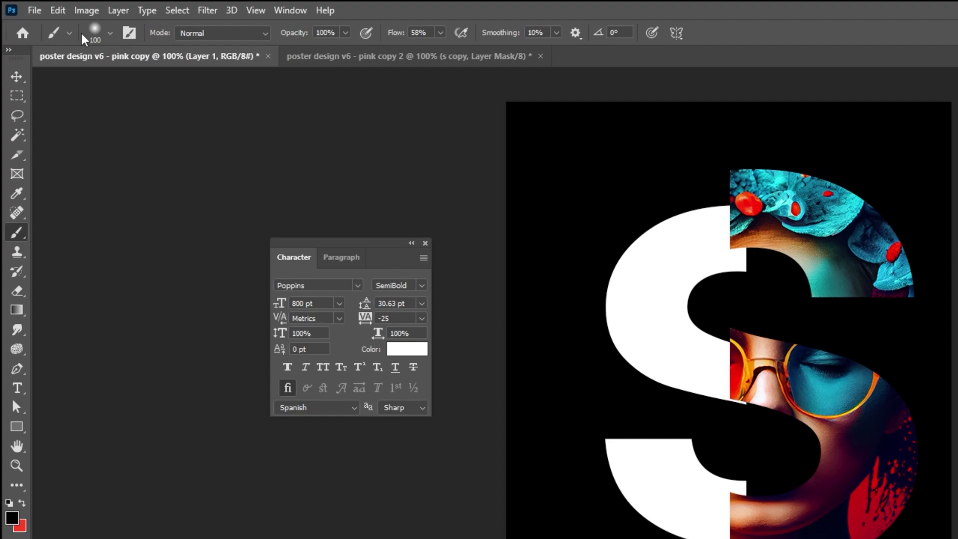
left_click(110, 33)
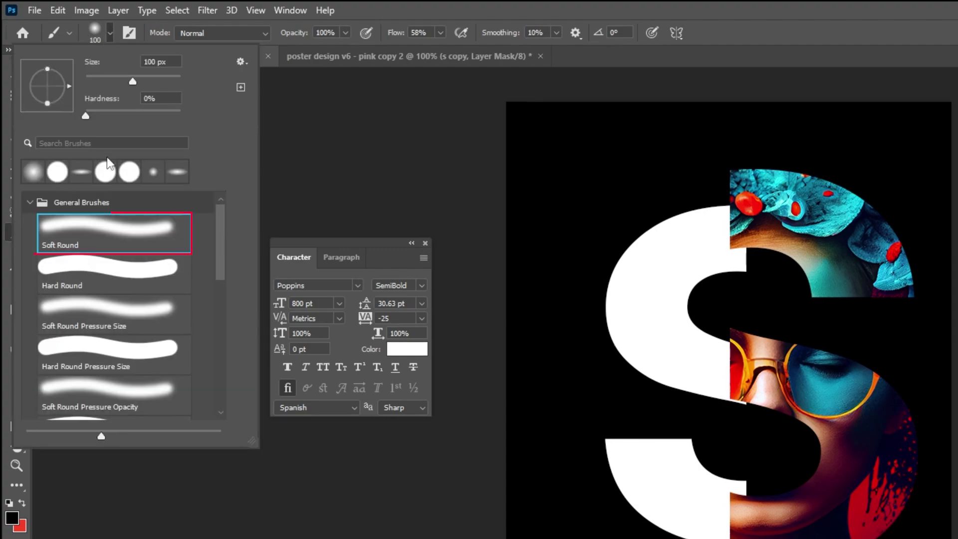
left_click(109, 34)
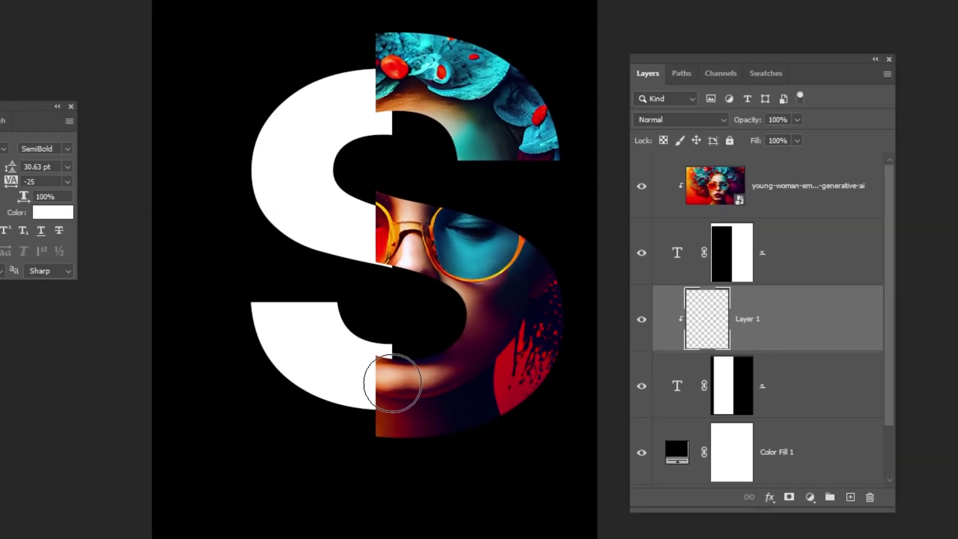
left_click(745, 522)
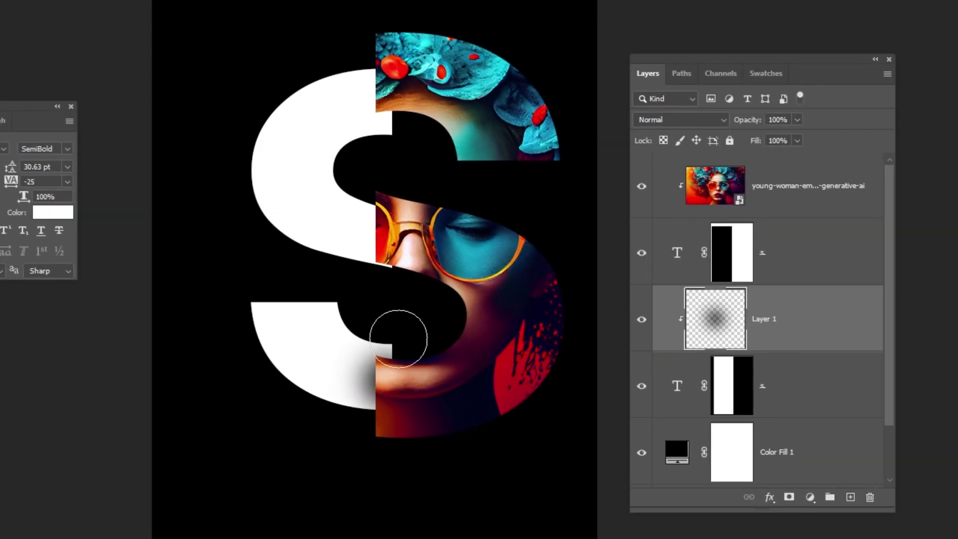
left_click(393, 232)
left_click(392, 92)
key("ctrl+z")
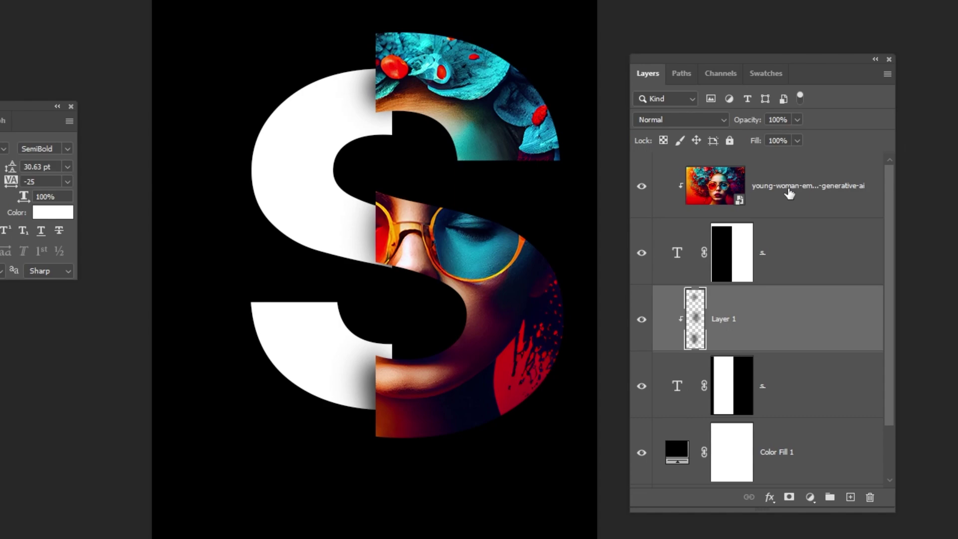
Step: Group the portrait image, both letter halves and the shadow layer together
left_click(790, 193)
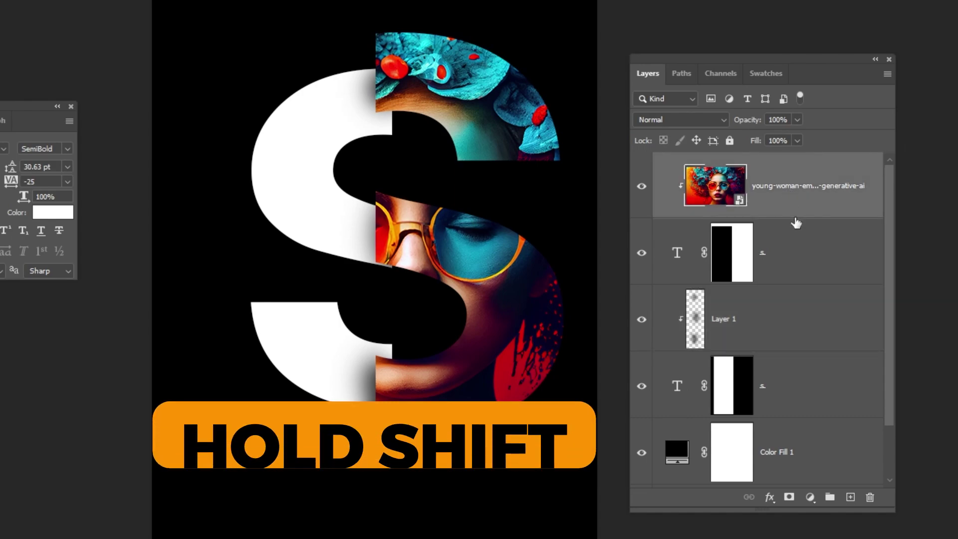
left_click(805, 400, "shift")
left_click(830, 496)
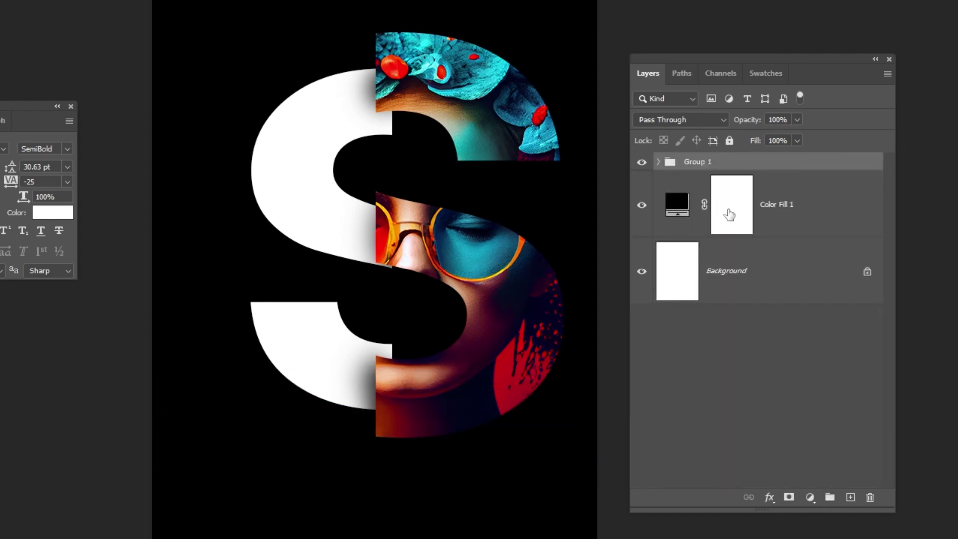
Step: Name the new layer group letter S and give it a red colour label
right_click(696, 164)
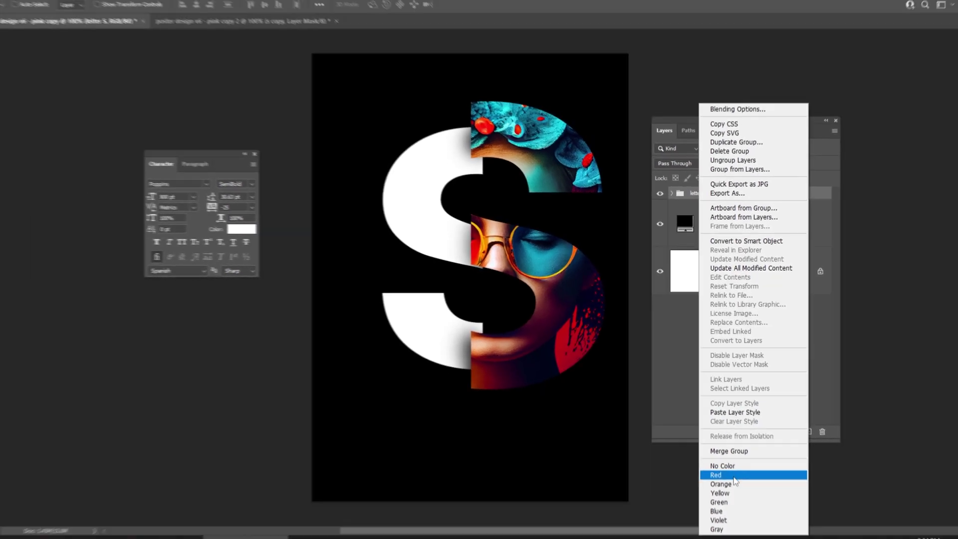
left_click(734, 476)
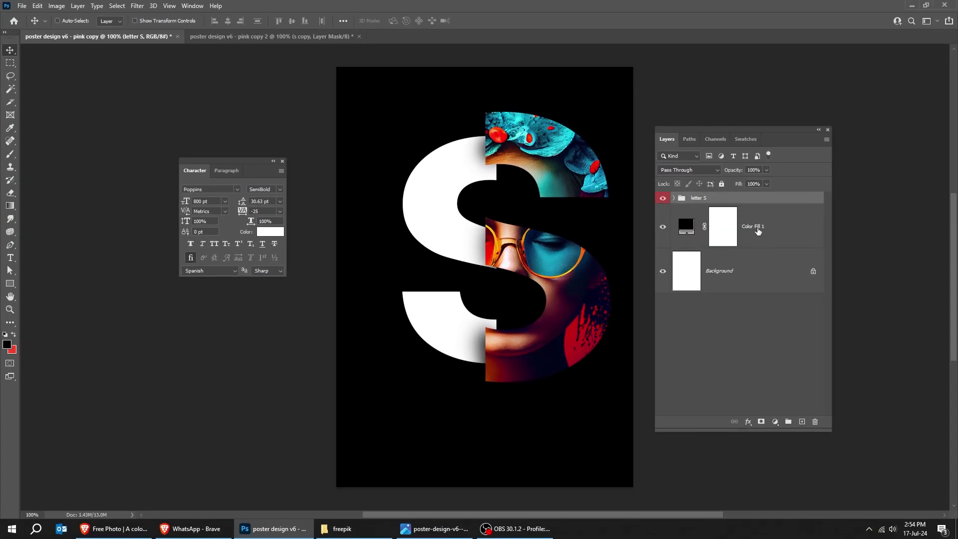
Step: Hide the letter S group and add the text "Exhibition." in Monument Extended Regular above the black fill, white with a pink full stop
left_click(758, 230)
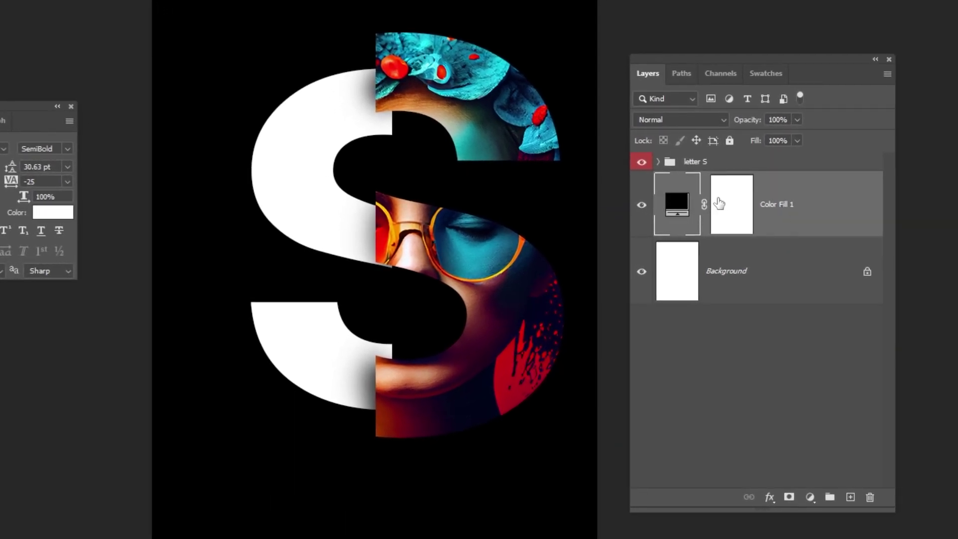
left_click(643, 163)
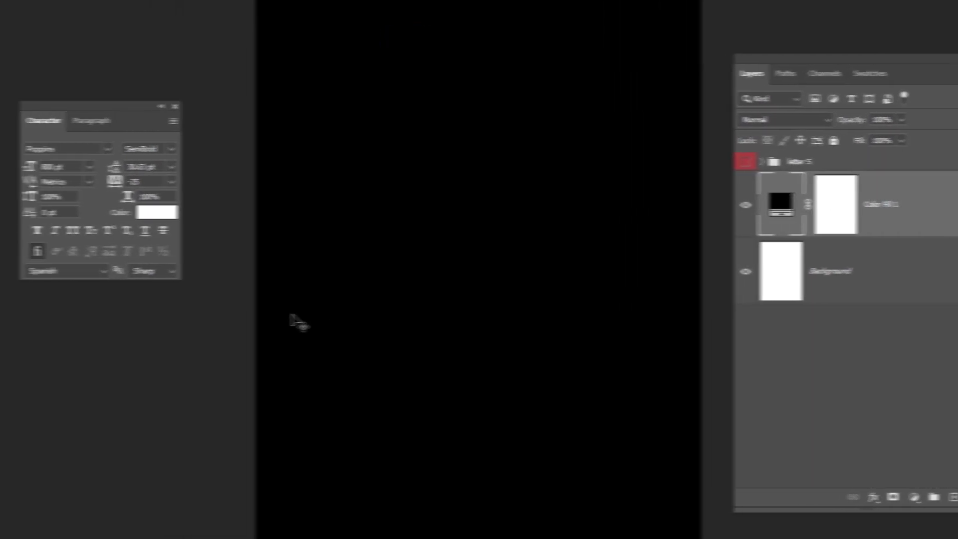
key("t")
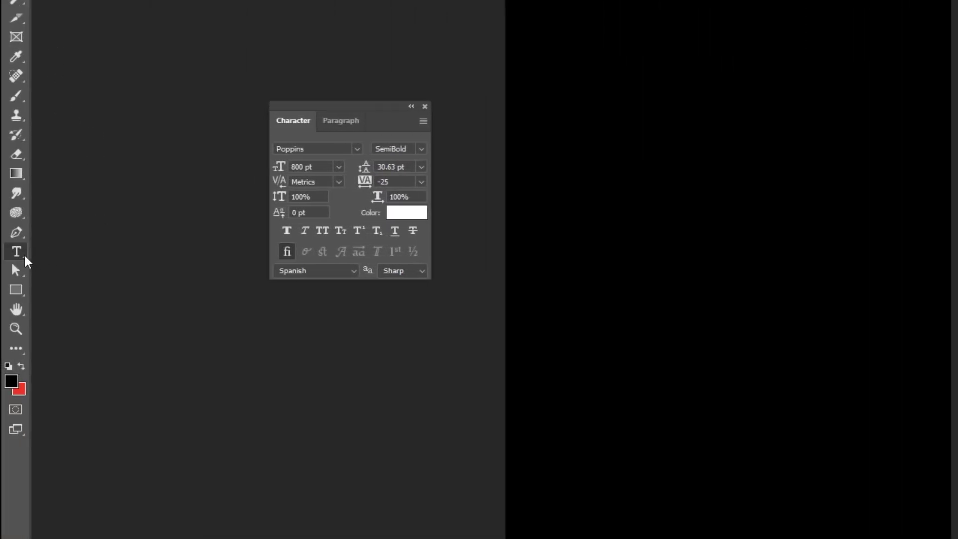
left_click(646, 447)
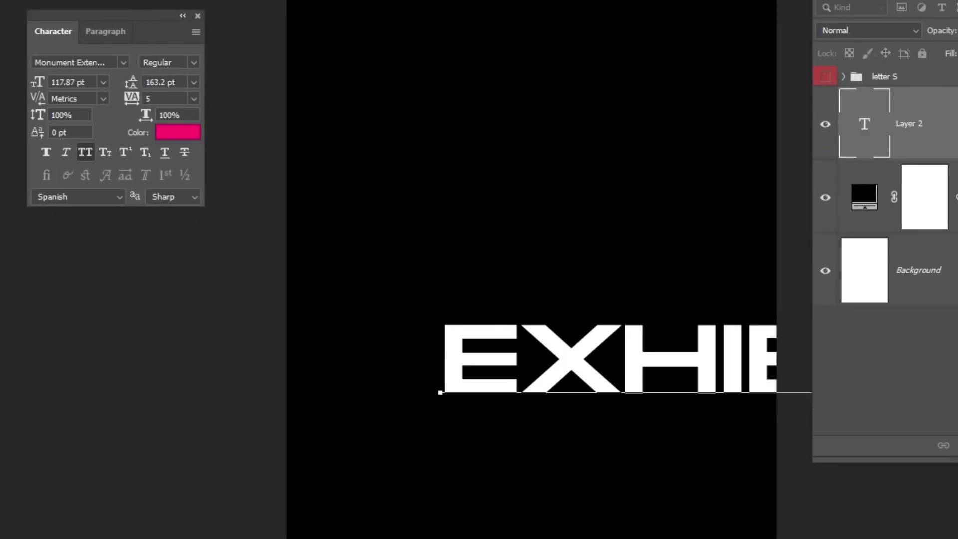
key("ctrl+Return")
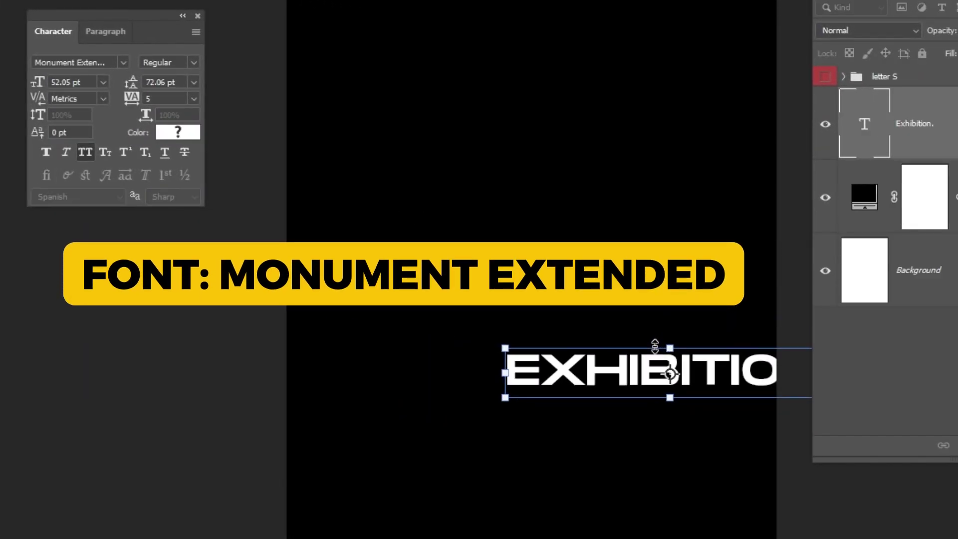
Step: Scale the Exhibition text down to about 44 pt and place it in the lower part of the poster
left_click_drag(659, 352, 539, 462)
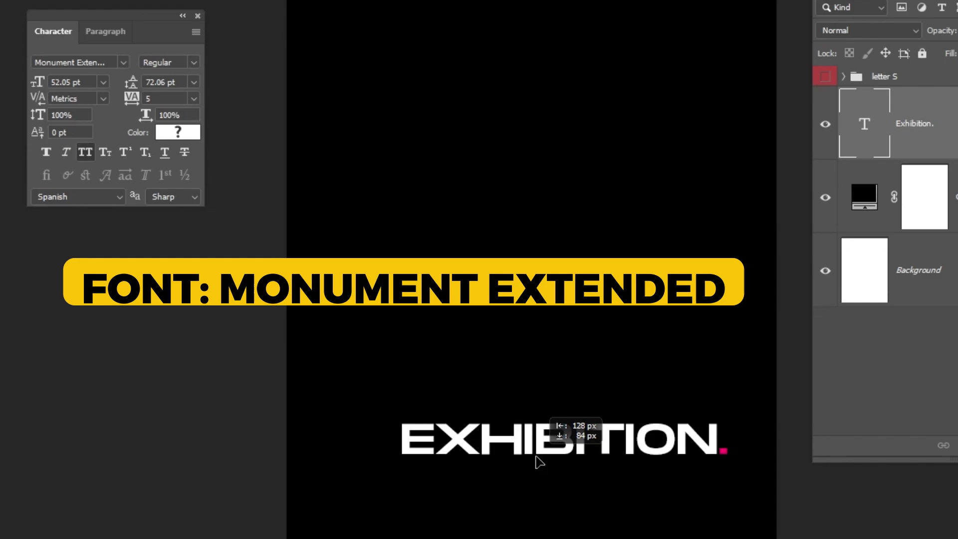
key("ctrl+t")
left_click_drag(731, 468, 683, 453)
key("Return")
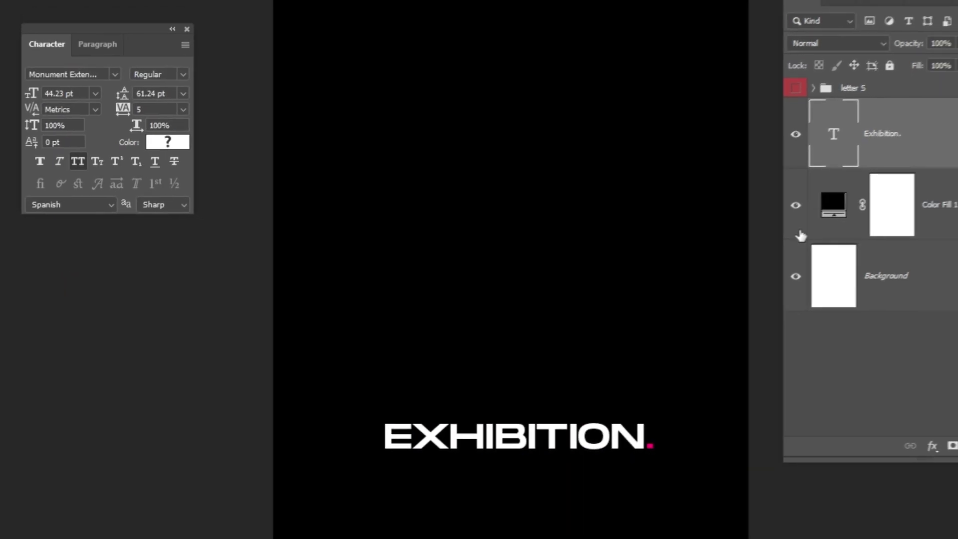
Step: Show the letter S group again and shift it slightly left above the Exhibition text
left_click(796, 88)
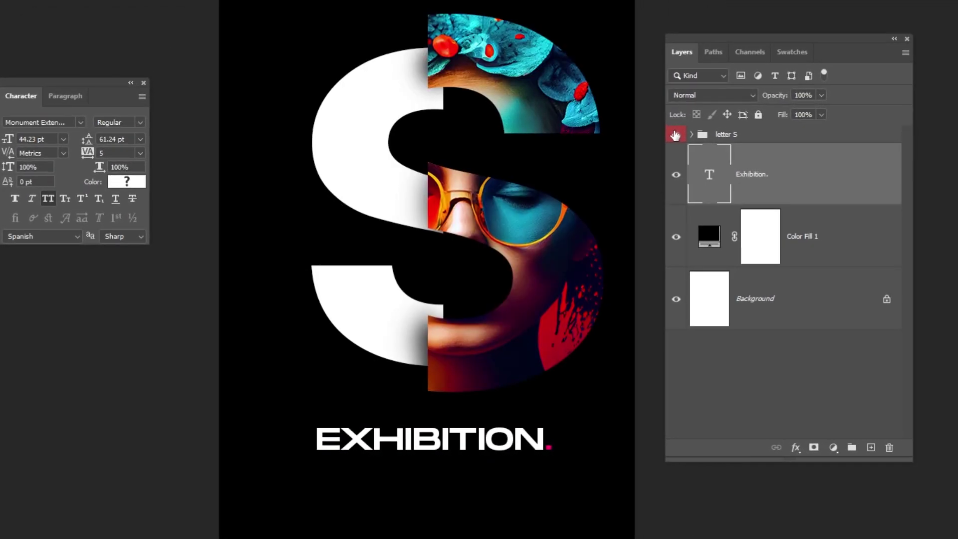
left_click(724, 135)
left_click_drag(509, 244, 493, 245)
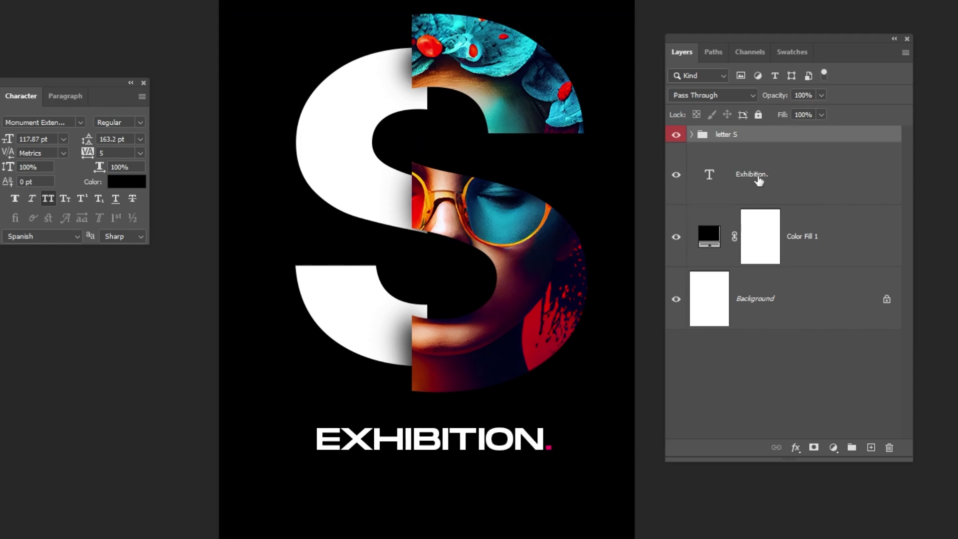
Step: Duplicate the Exhibition text directly above the original and change the copy's wording to "17 July"
left_click(759, 179)
left_click_drag(501, 441, 509, 424)
left_click_drag(338, 422, 592, 423)
type("17 JULY")
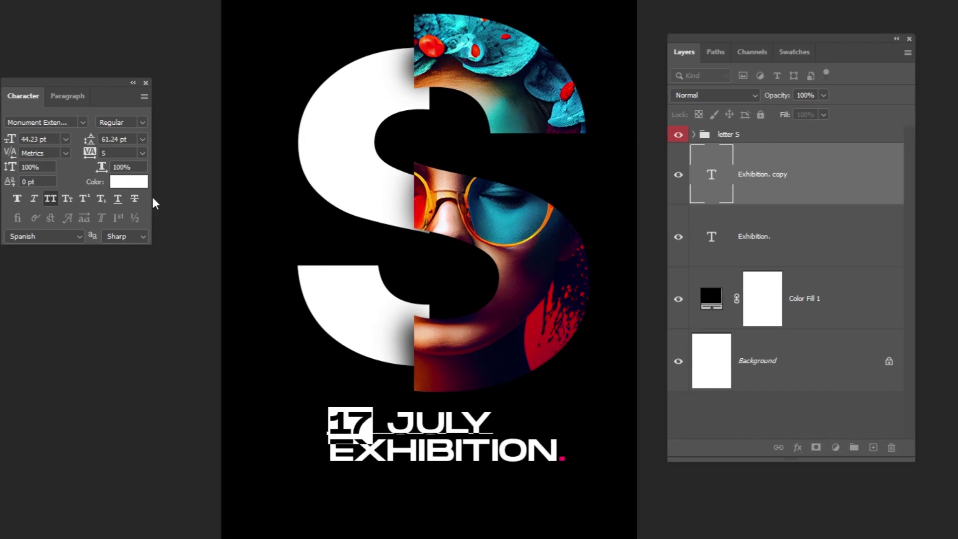
Step: Colour the number 17 in the date line pink with the hex value ff006f
left_click(126, 181)
type("ff006f")
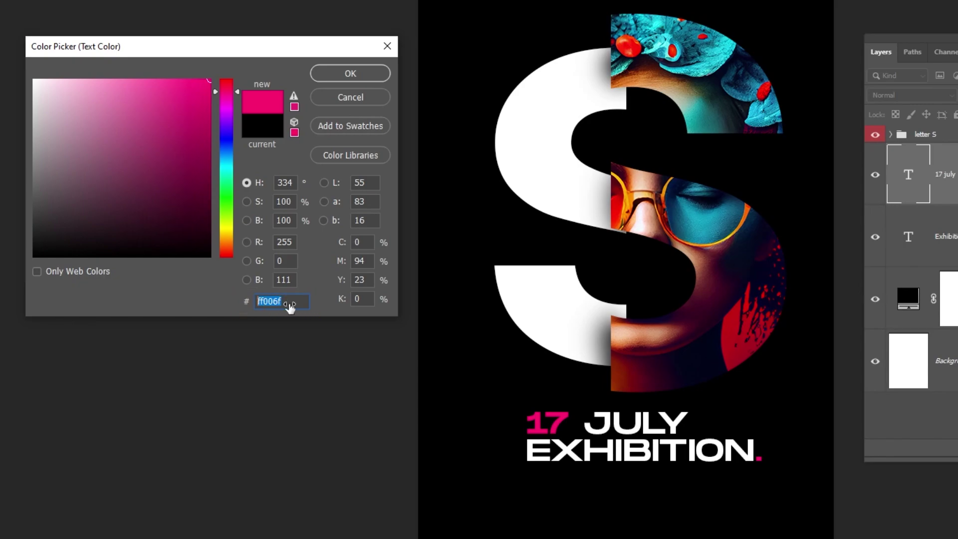
left_click(363, 74)
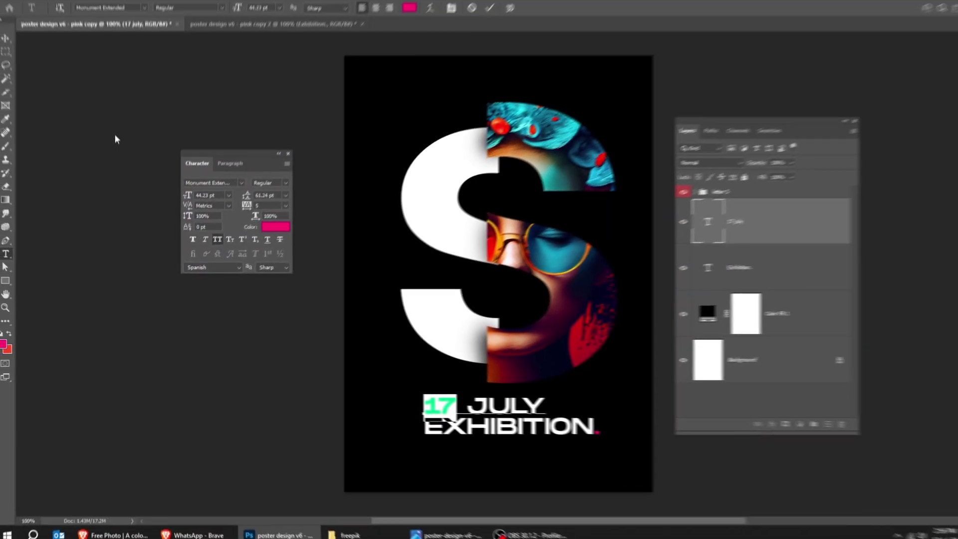
key("ctrl+h")
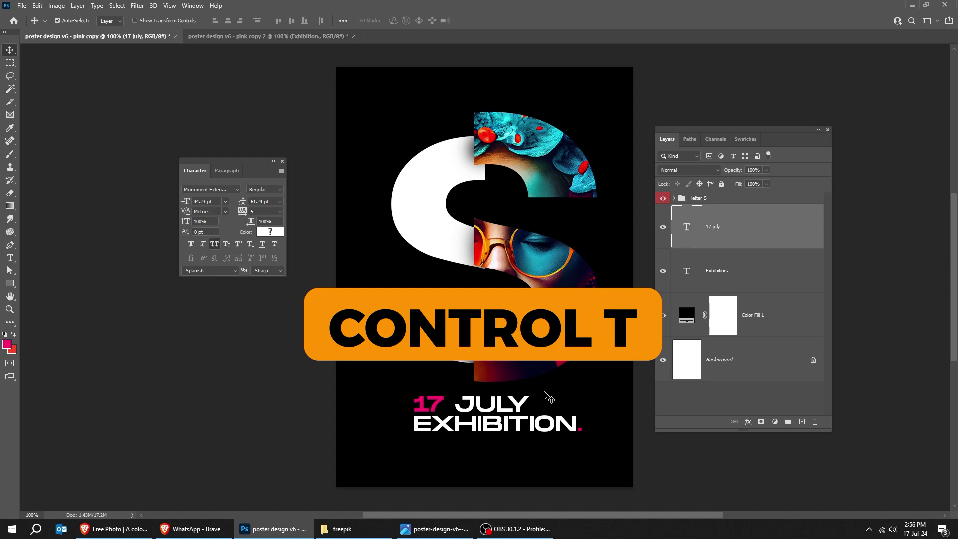
Step: Scale the 17 July text down to about 33.5 pt and nudge it up above the Exhibition line
key("ctrl+t")
left_click_drag(535, 392, 506, 392)
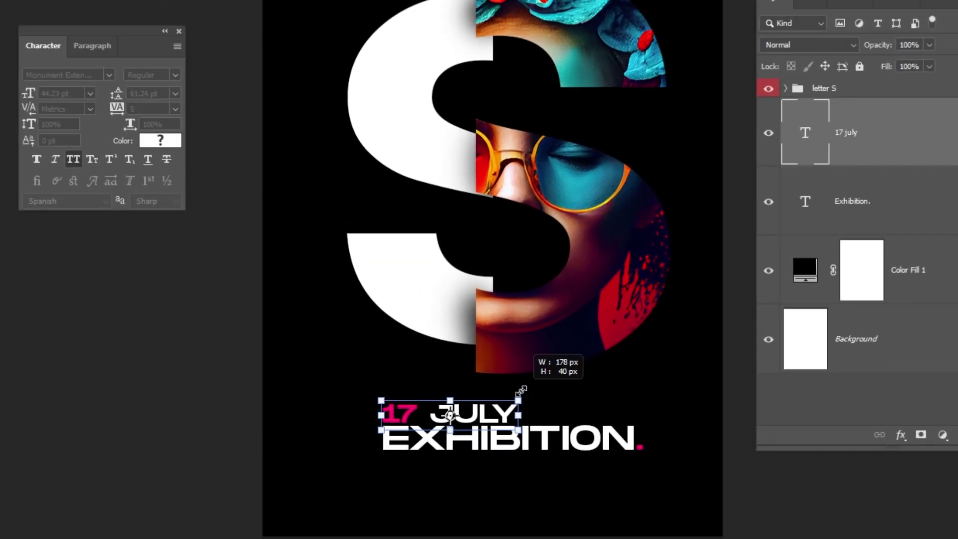
key("shift+Up")
key("shift+Up")
key("shift+Up")
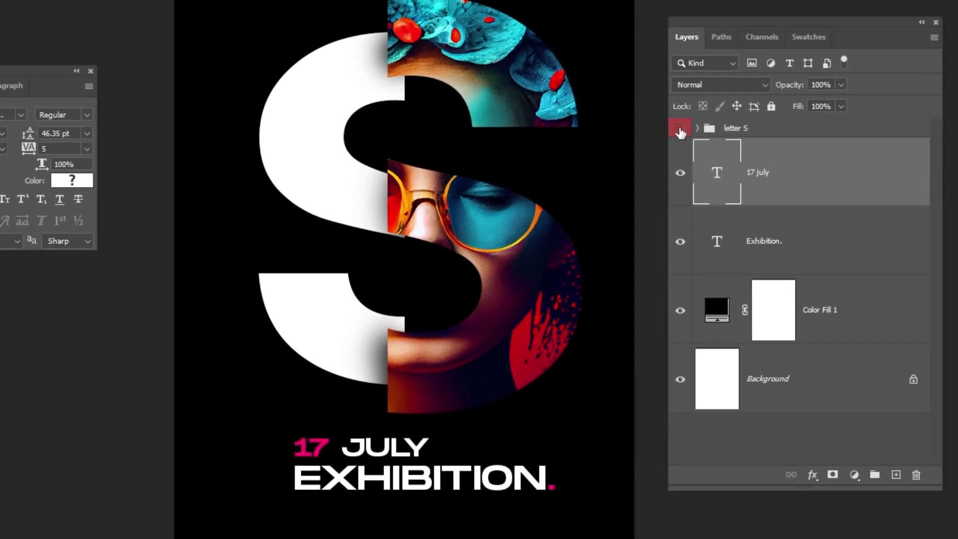
Step: Hide the letter S group and add the word "poster" as vertical text along the poster's left side
left_click(681, 131)
left_click(681, 131)
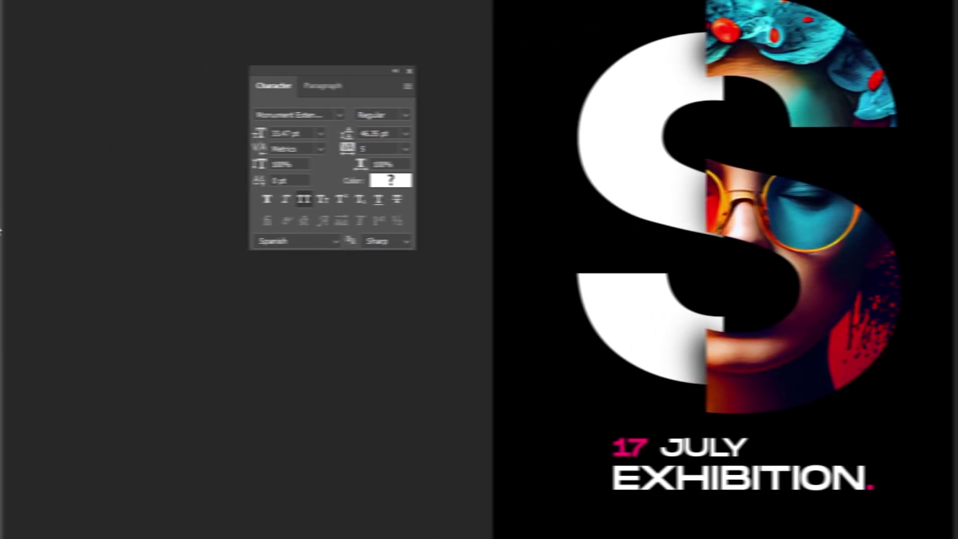
right_click(19, 221)
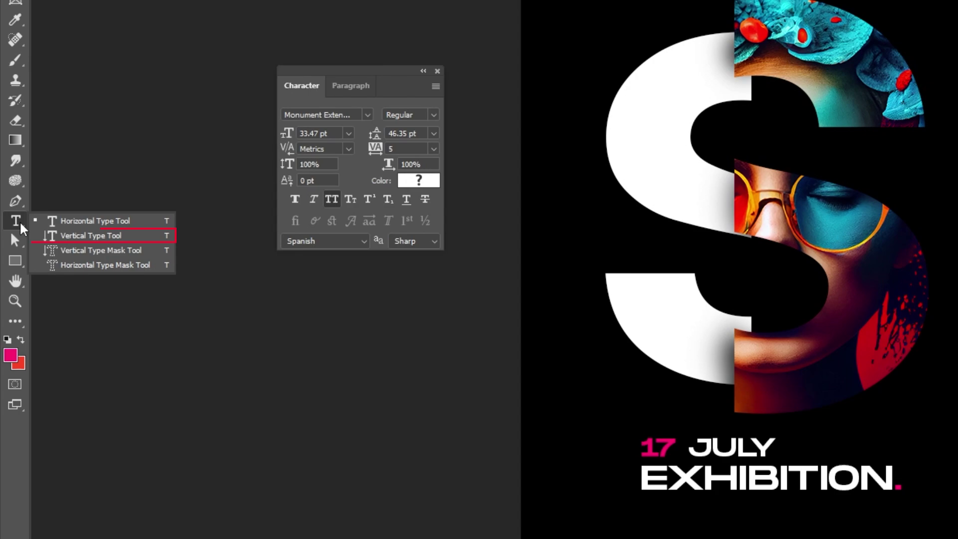
left_click(86, 236)
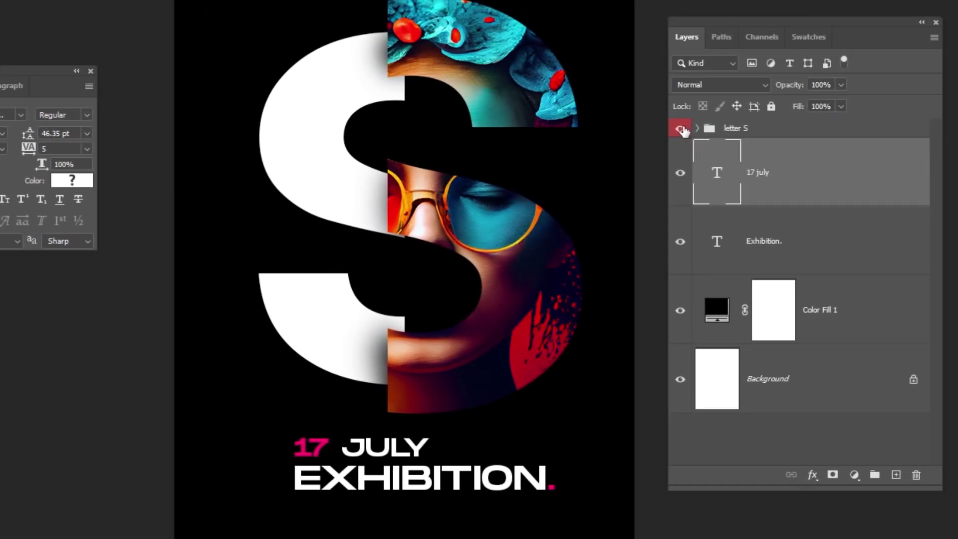
left_click(296, 133)
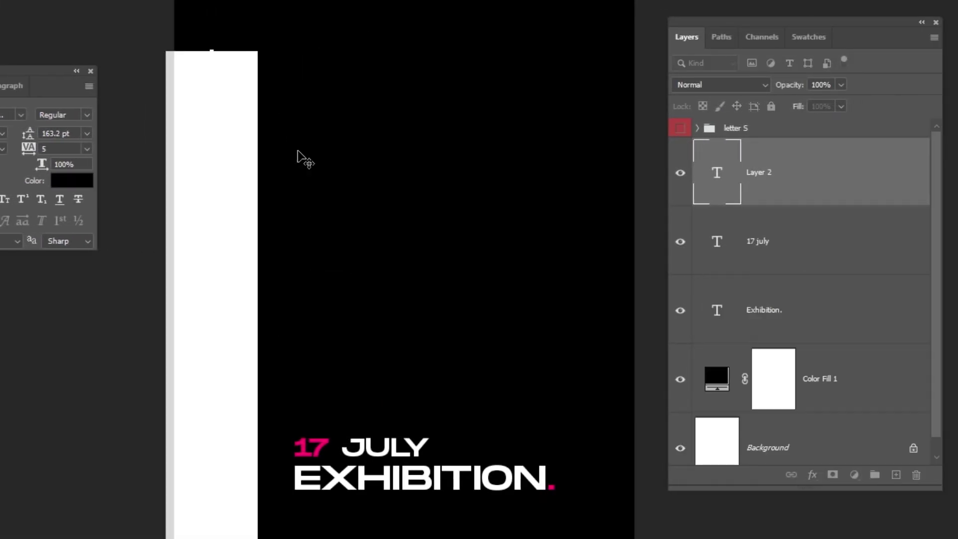
key("BackSpace")
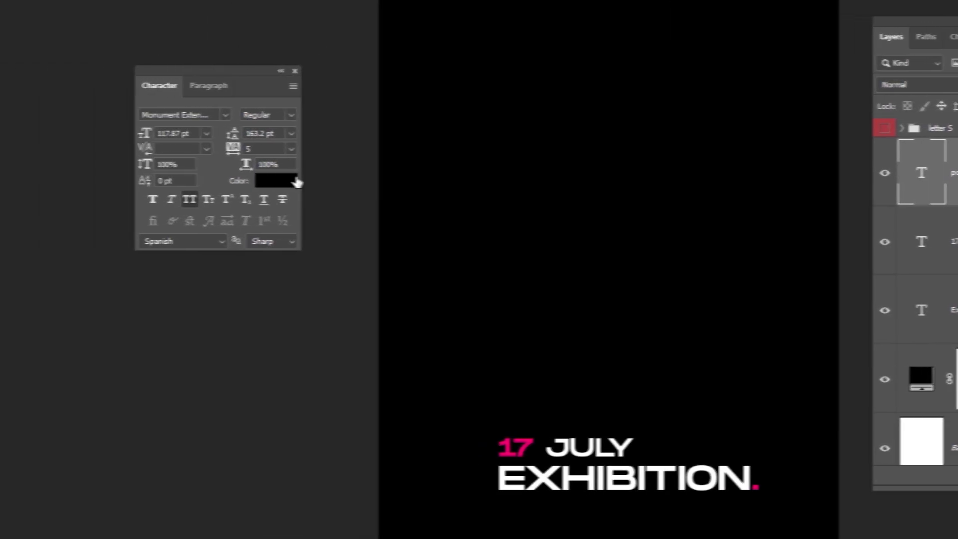
Step: Set the vertical poster text's colour to pink ff006f, sampled from the foreground colour
left_click(243, 180)
left_click(13, 353)
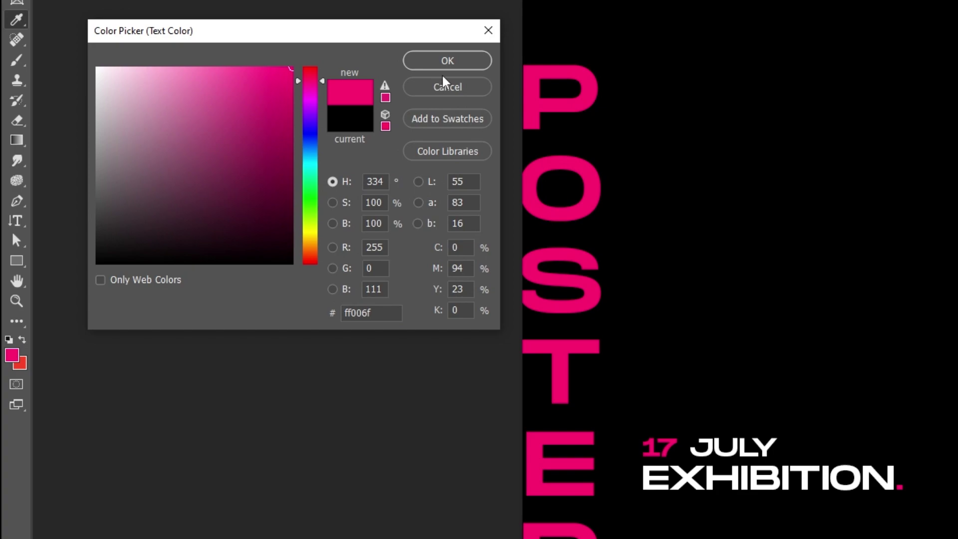
left_click(460, 62)
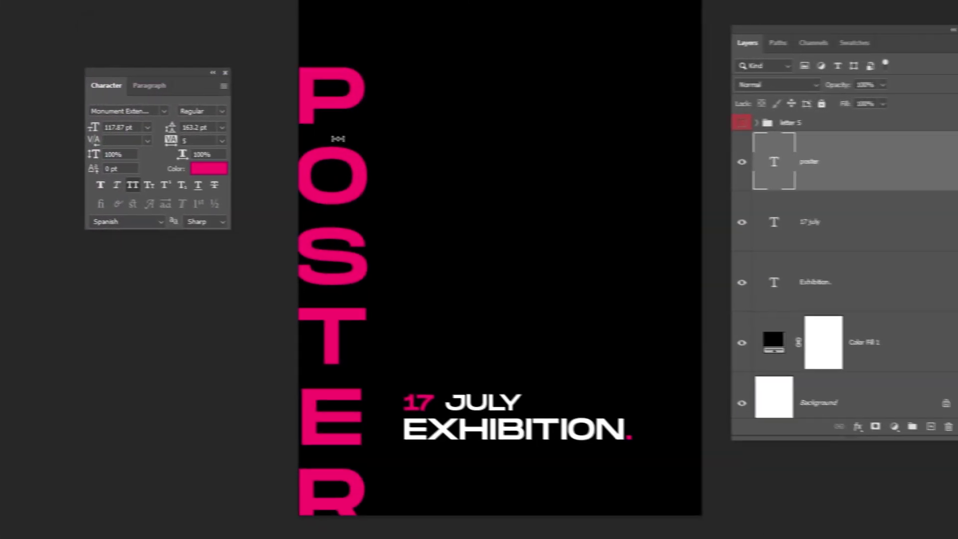
Step: Set the vertical poster text's tracking to 950, scale it to about 54 pt and move it up along the left side
key("ctrl+t")
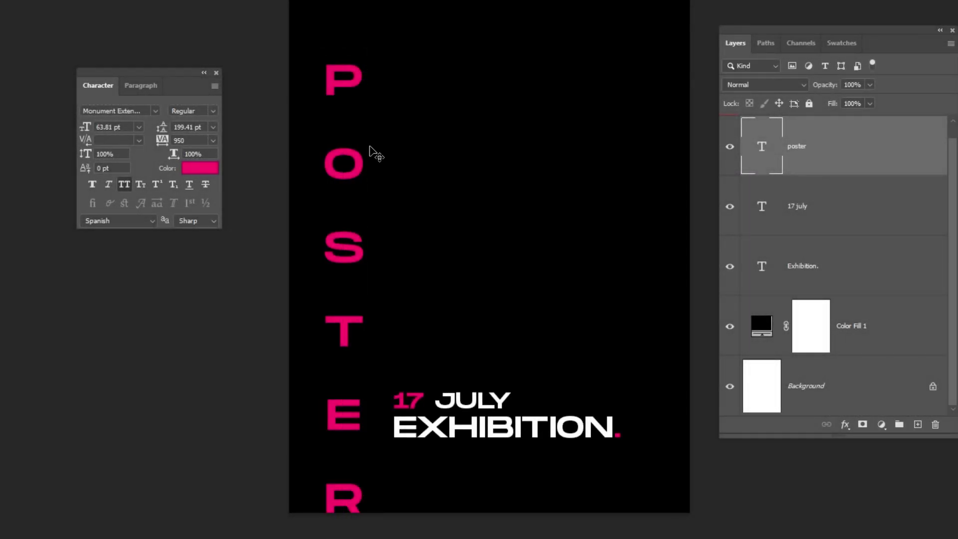
key("ctrl+t")
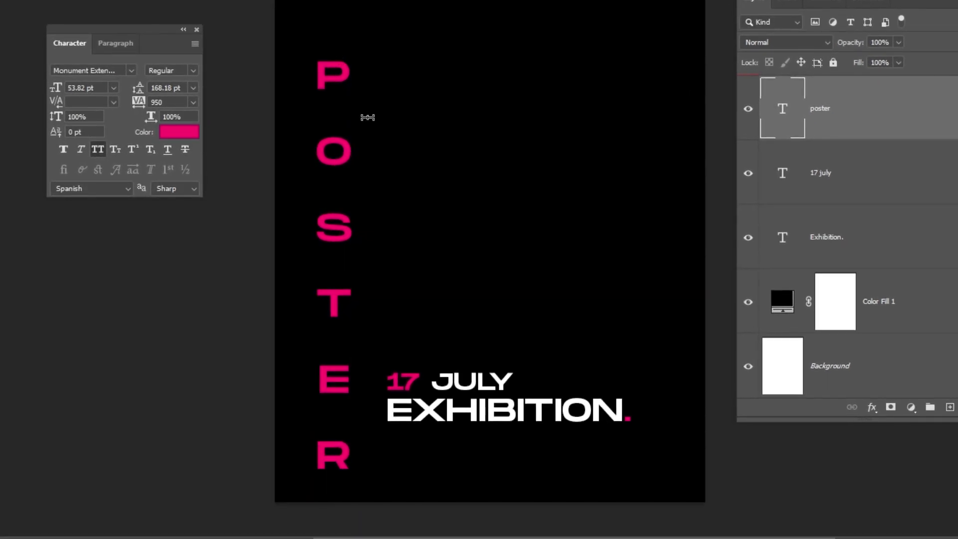
left_click_drag(349, 269, 339, 183)
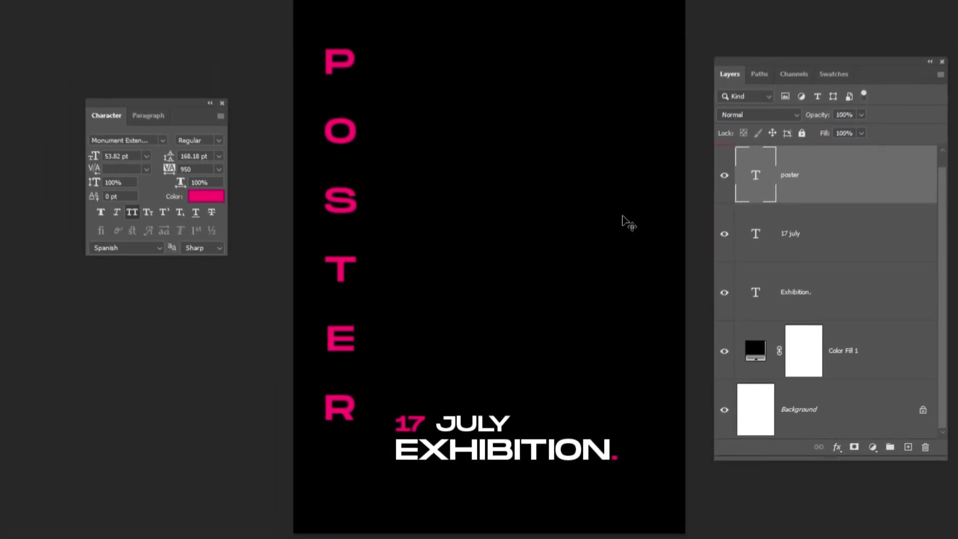
Step: Show the letter S group again and scale the vertical poster text down to 48 pt beside the S
scroll(834, 119, "up", 1)
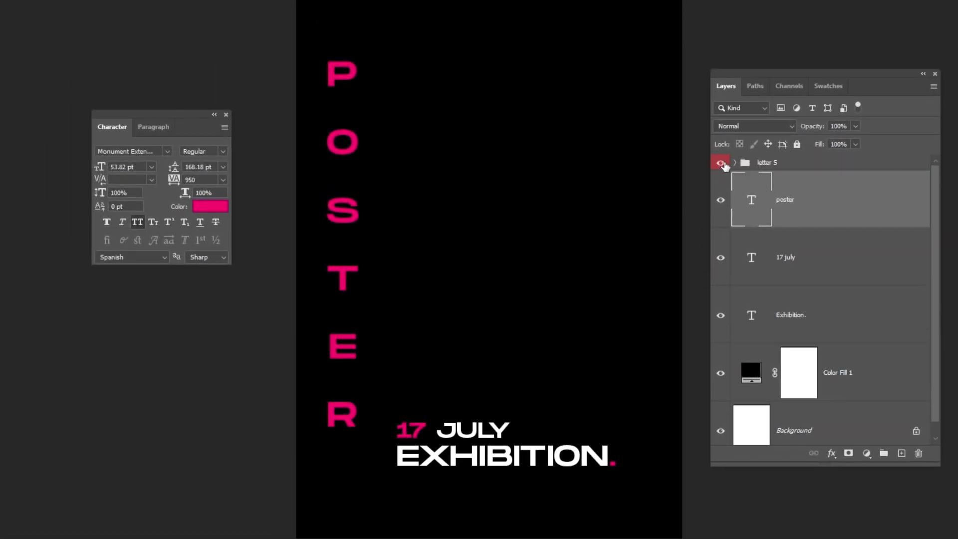
left_click(721, 163)
key("ctrl+t")
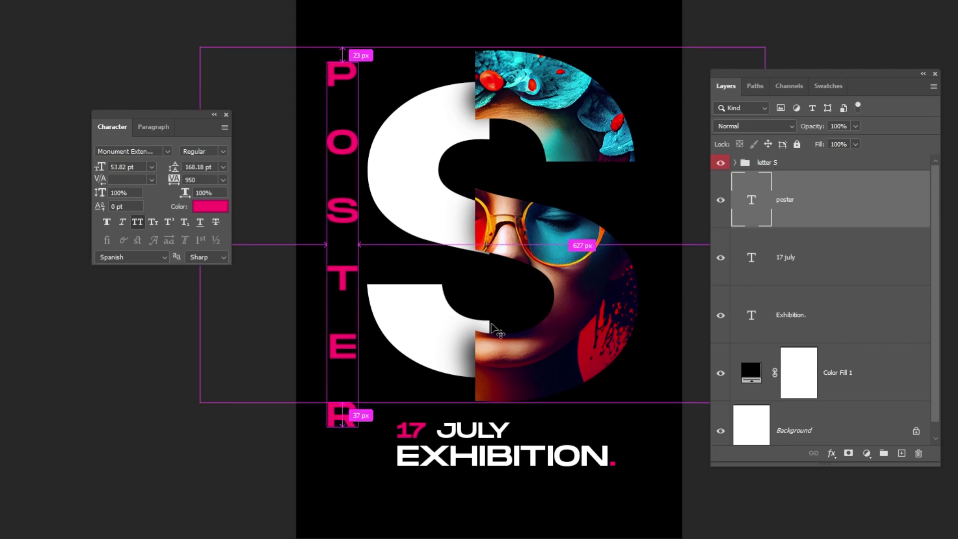
left_click_drag(342, 428, 353, 261)
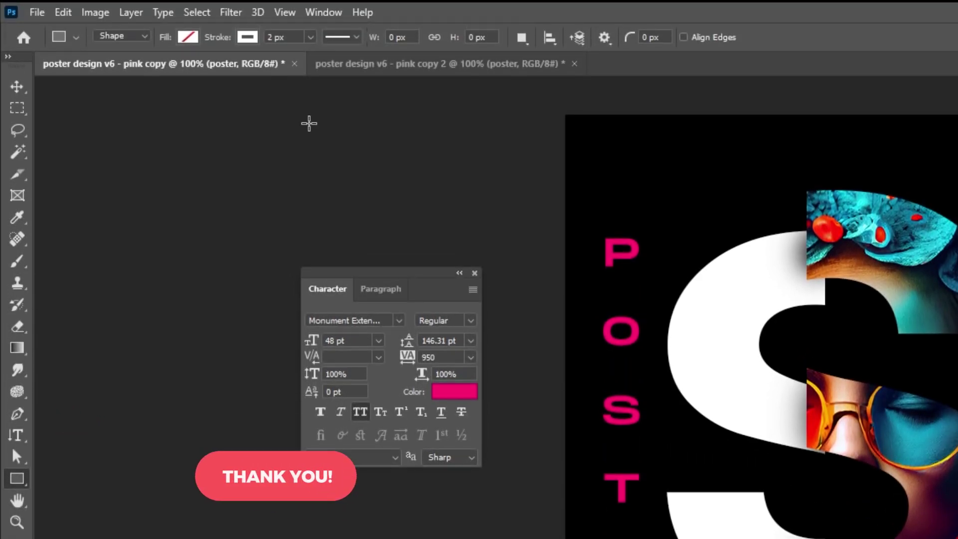
Step: Draw a 138 by 90 px rectangle below the vertical text with no fill and a 2 px pink stroke
left_click(249, 38)
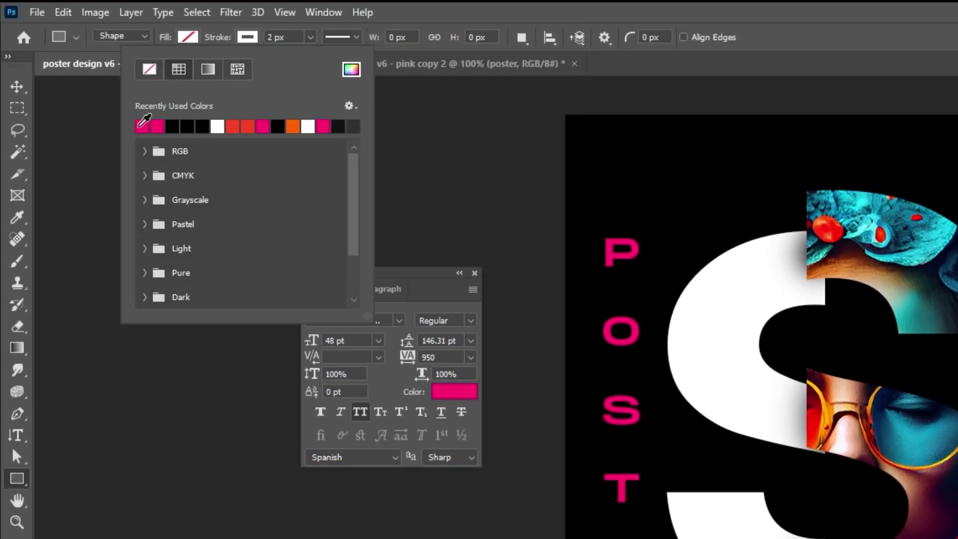
left_click(242, 38)
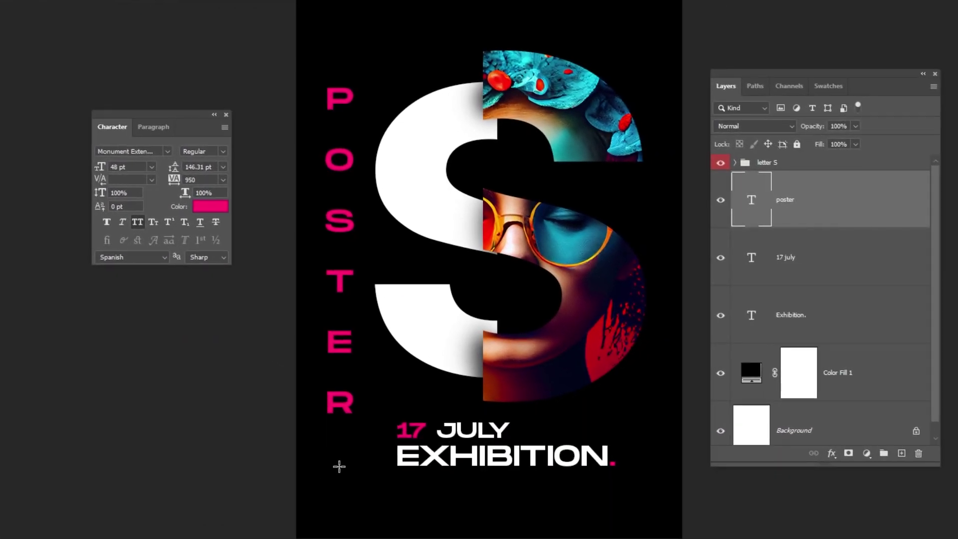
left_click_drag(339, 466, 427, 523)
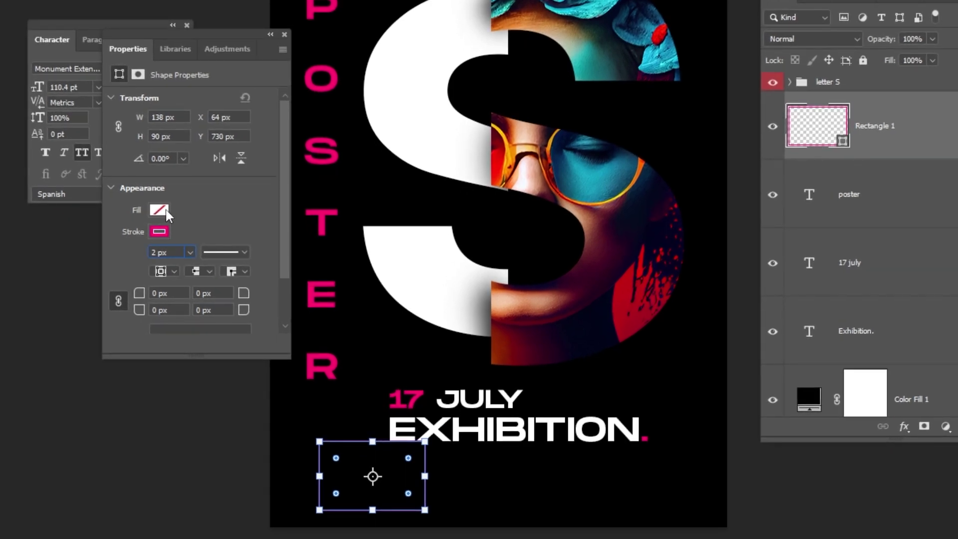
left_click(160, 210)
left_click(161, 207)
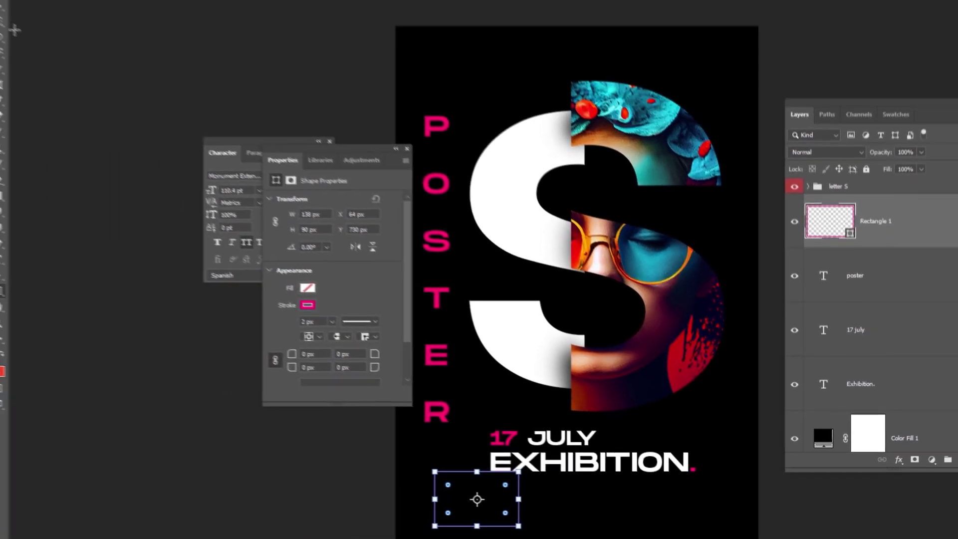
Step: Move the pink rectangle to X 59, Y 702 px and mask it so only its lower-left corner lines remain
left_click(4, 5)
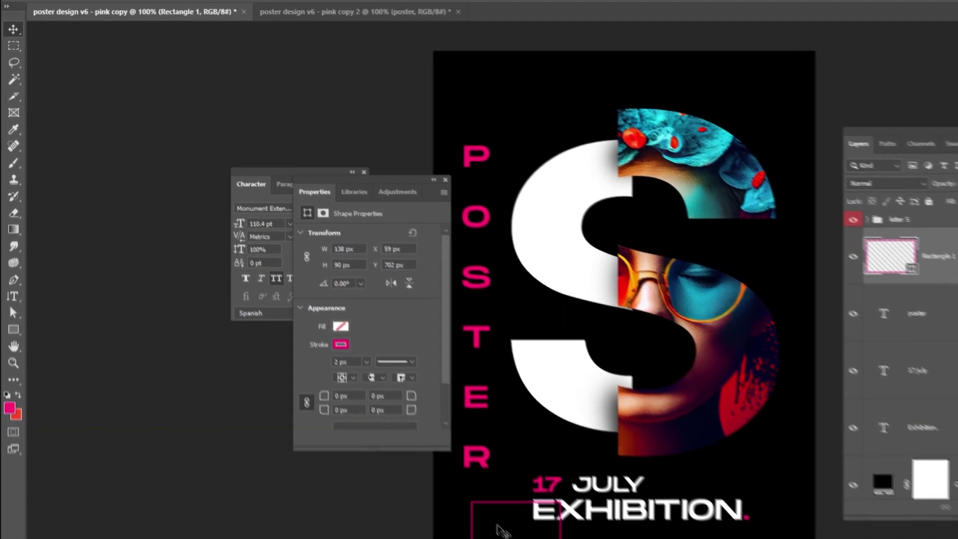
key("m")
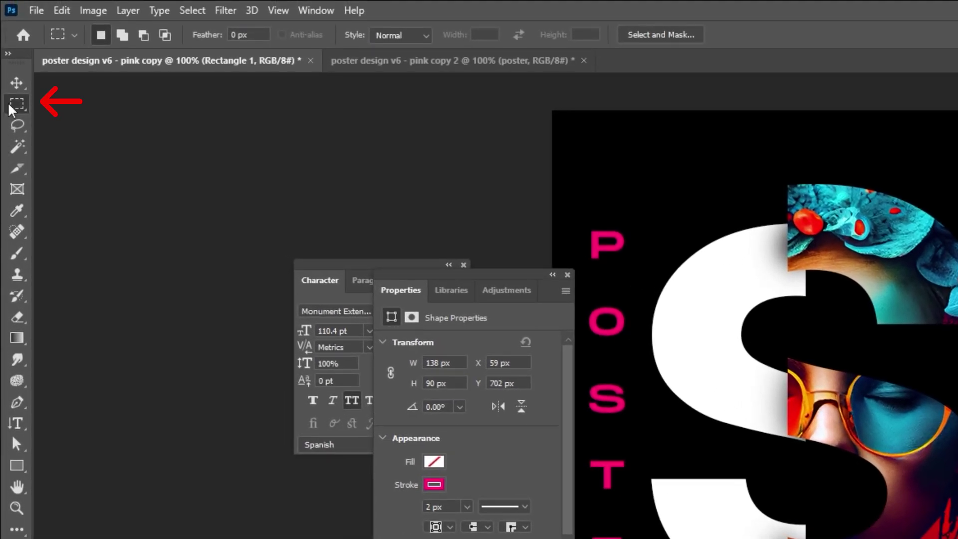
right_click(10, 104)
left_click(44, 104)
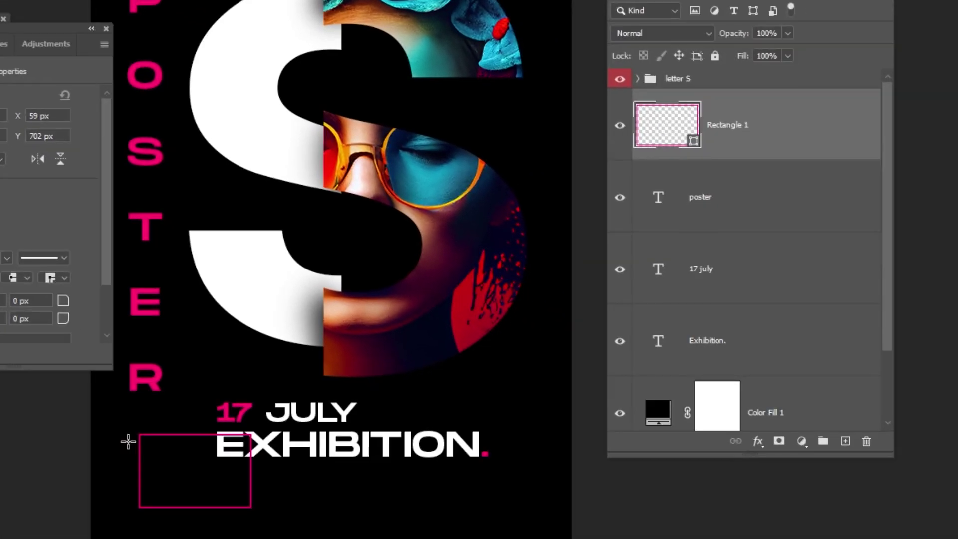
left_click_drag(175, 467, 214, 524)
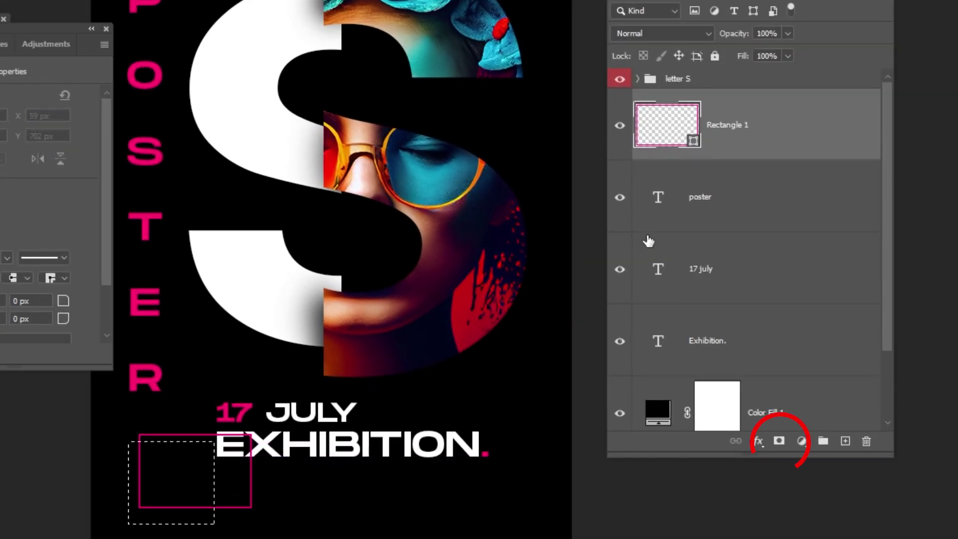
left_click(766, 441)
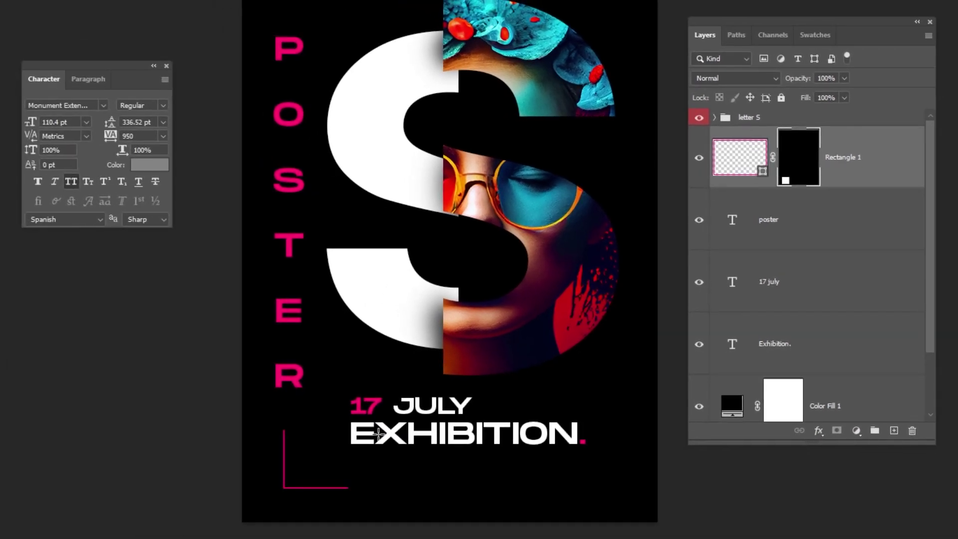
Step: Duplicate the masked pink corner near the poster's upper left and rotate the copy 90° clockwise to frame that corner
key("v")
left_click_drag(327, 487, 328, 258)
left_click_drag(376, 396, 378, 210)
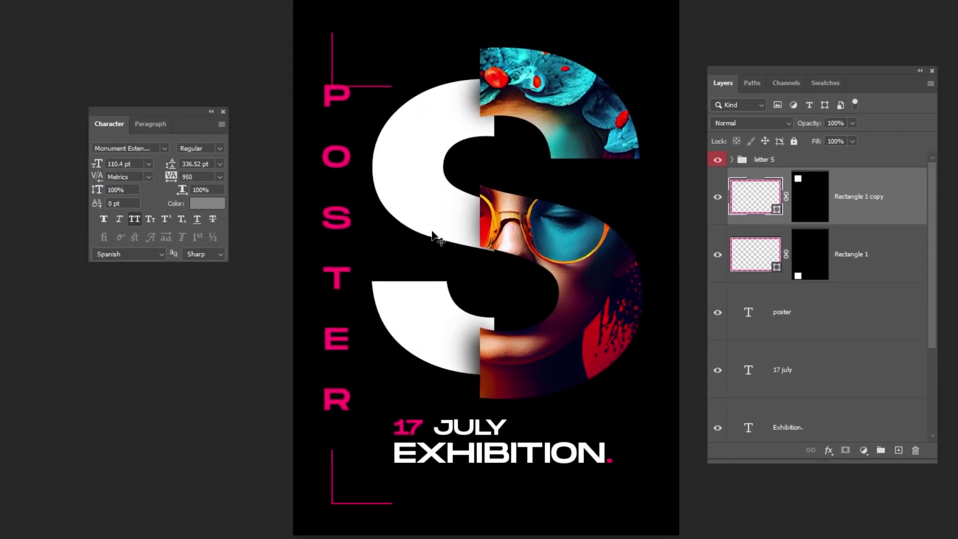
key("ctrl+t")
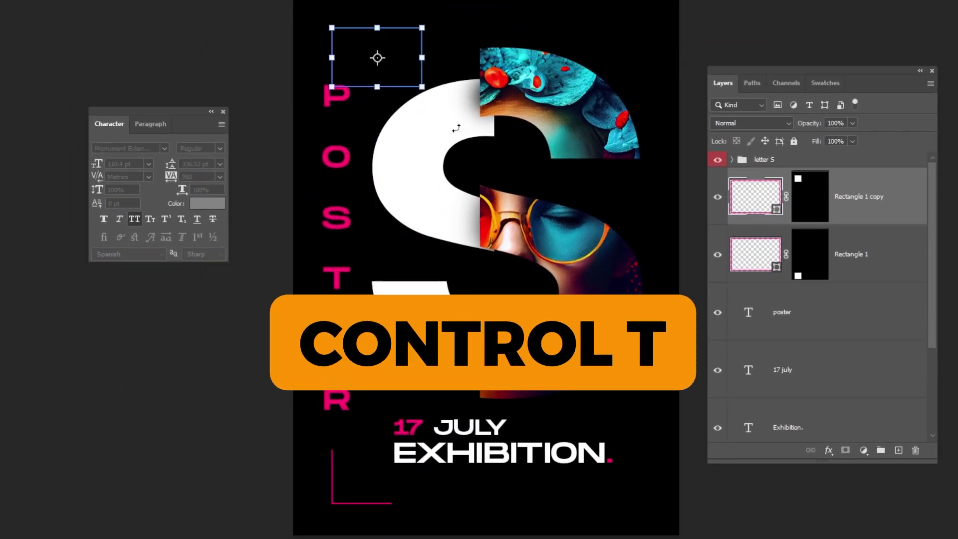
left_click_drag(456, 128, 251, 224)
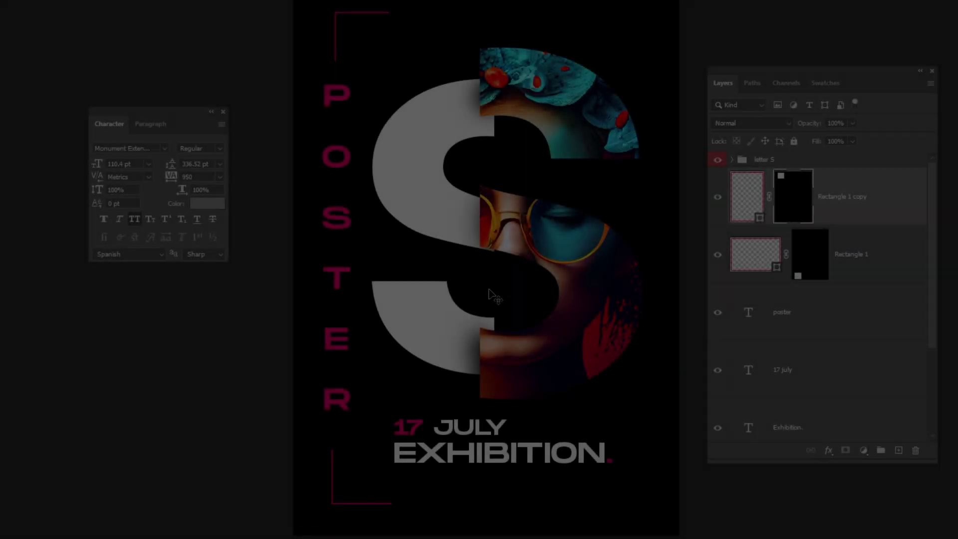
Step: Hide the letter S group and add the 16 pt Poppins paragraph "Discover the beauty of fashion in Australia this thursday night at 8 pm"
scroll(732, 172, "up", 1)
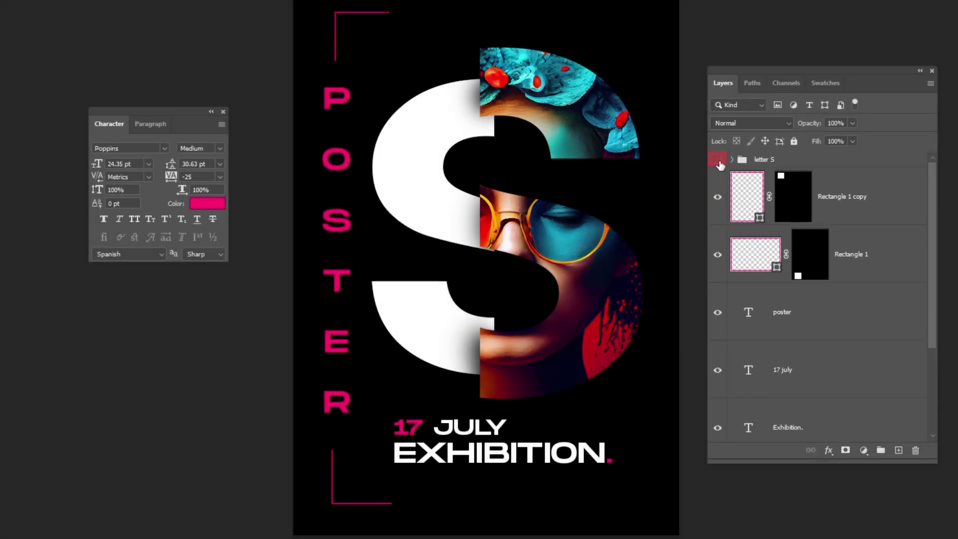
left_click(718, 160)
scroll(772, 276, "down", 8)
key("t")
left_click_drag(395, 487, 667, 502)
type("Discover the beauty of fashion in Australia this thursday night")
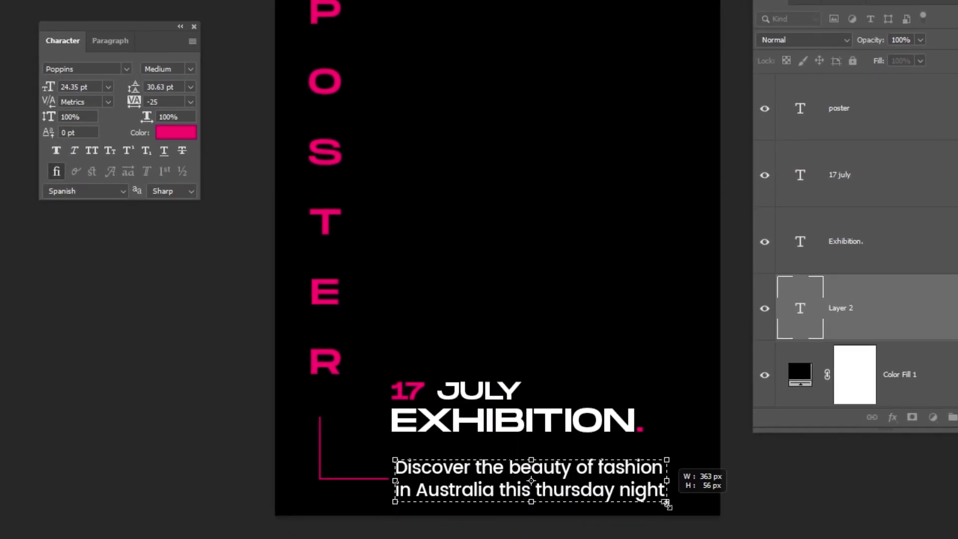
key("ctrl+Return")
type("16")
key("Return")
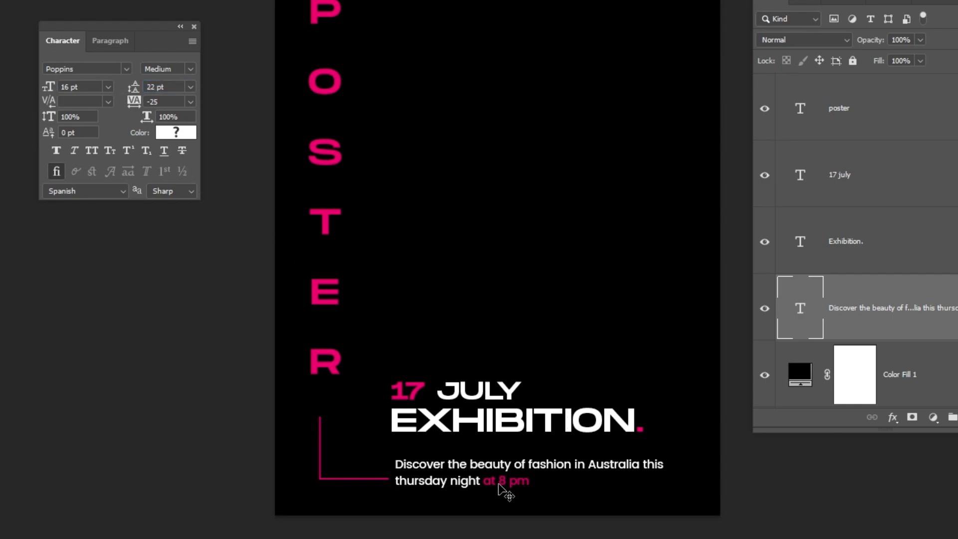
Step: Move the description up under EXHIBITION, resize its box to about 318 by 54 px, and show the letter S group again
left_click_drag(498, 484, 497, 467)
left_click(623, 450)
left_click_drag(666, 485, 634, 487)
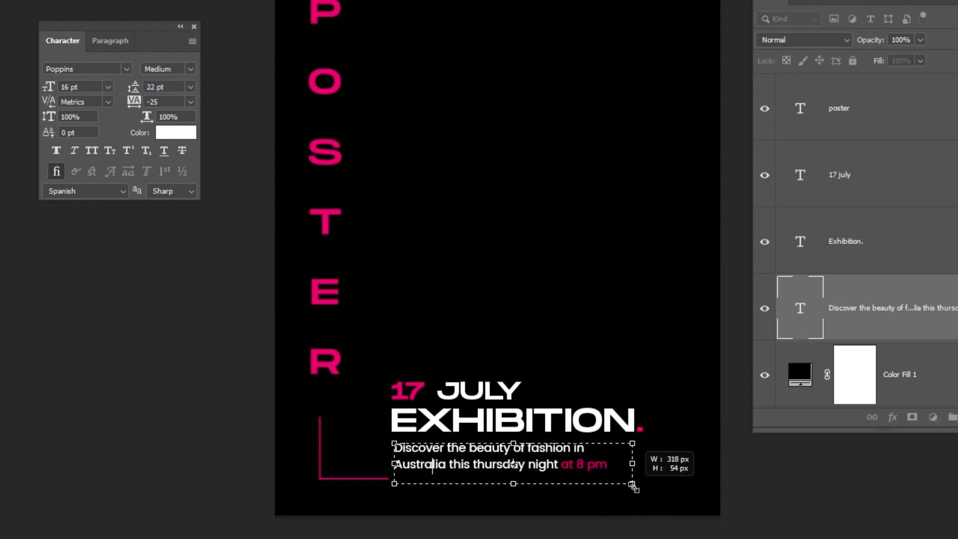
key("ctrl+Return")
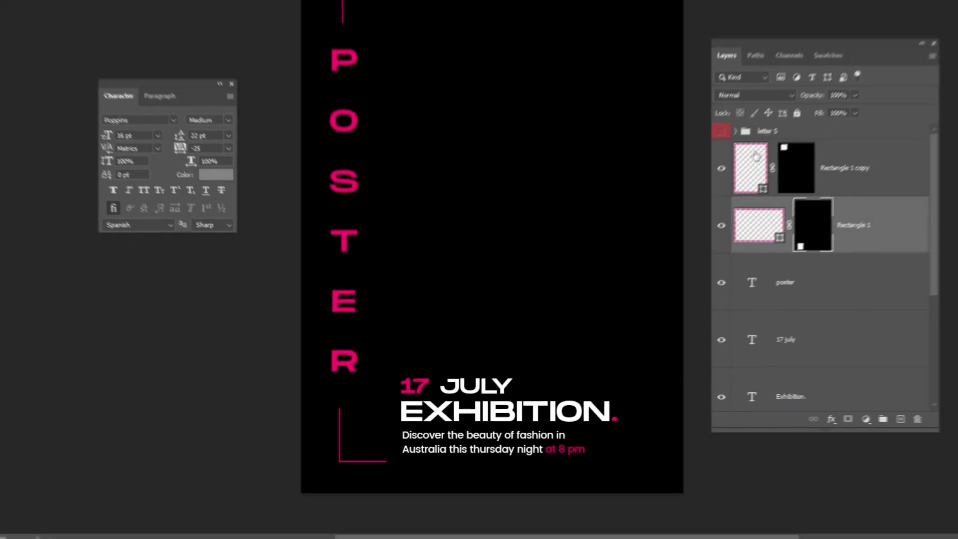
left_click(722, 130)
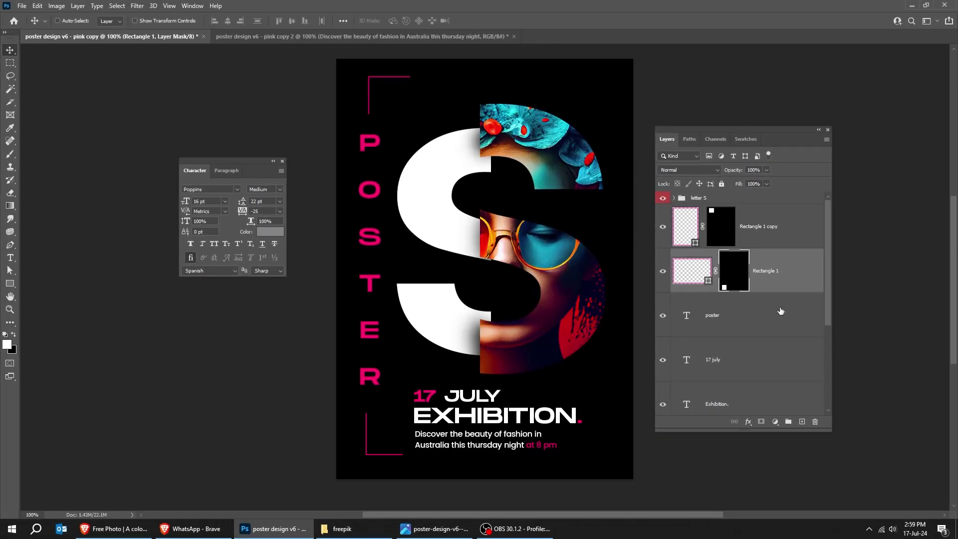
Step: Add a Gradient Fill layer above the black colour fill, with Angle style and a 45° angle
scroll(781, 310, "down", 3)
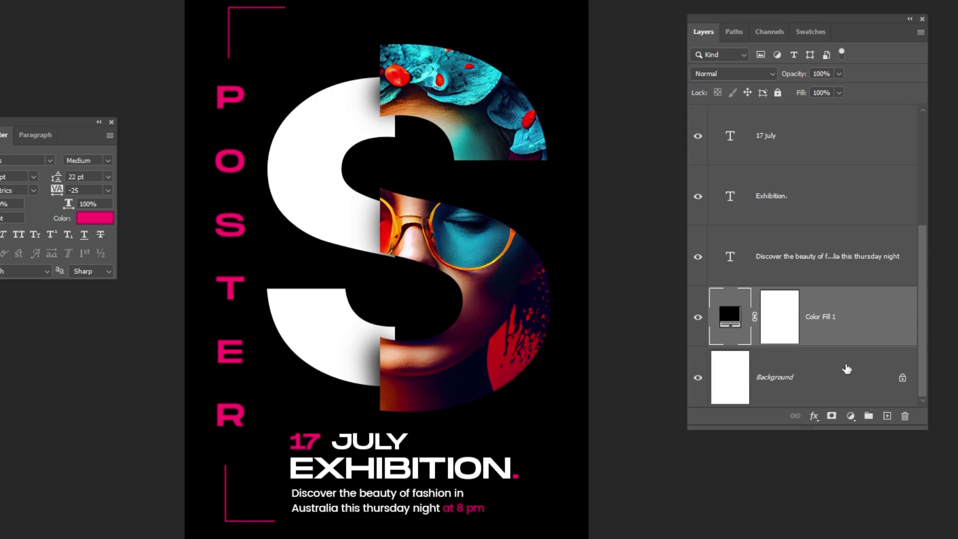
left_click(851, 416)
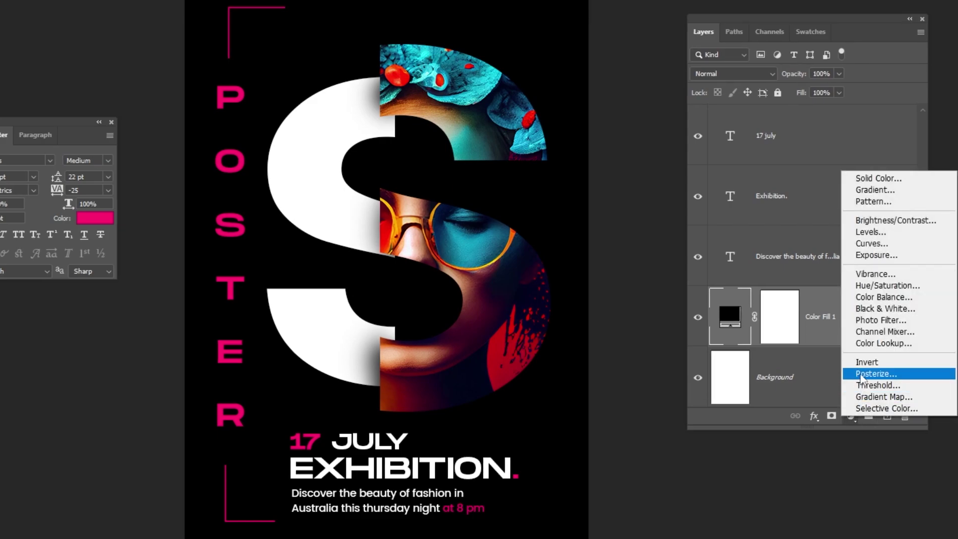
left_click(875, 190)
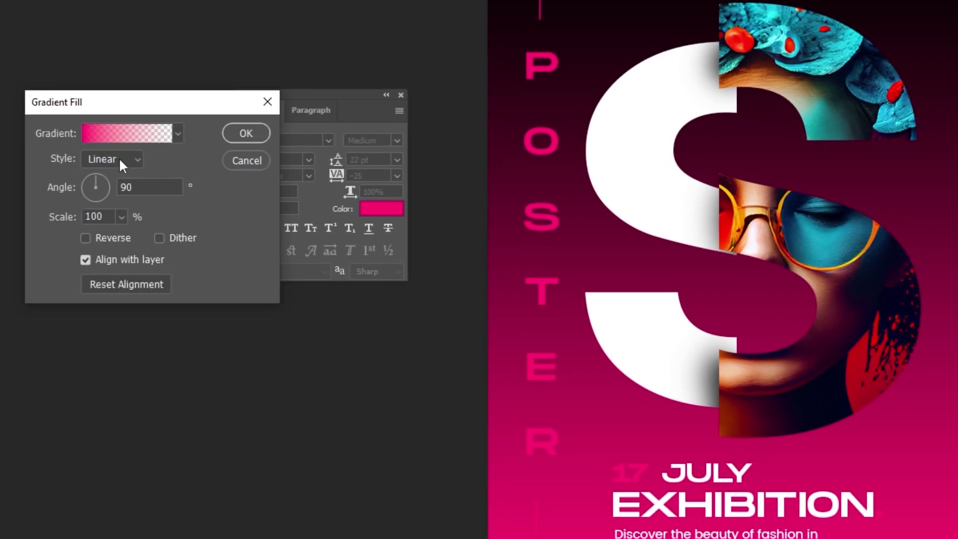
left_click(120, 158)
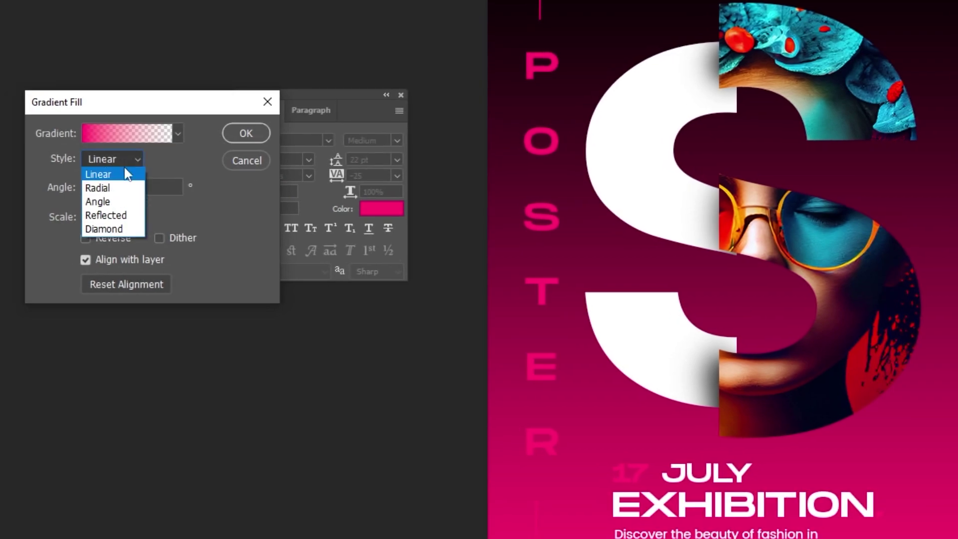
left_click(121, 200)
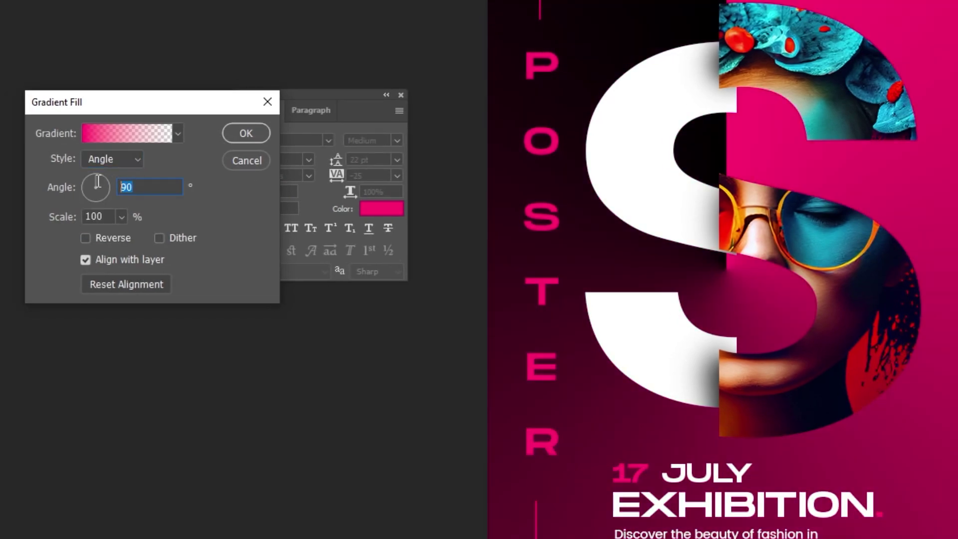
type("45")
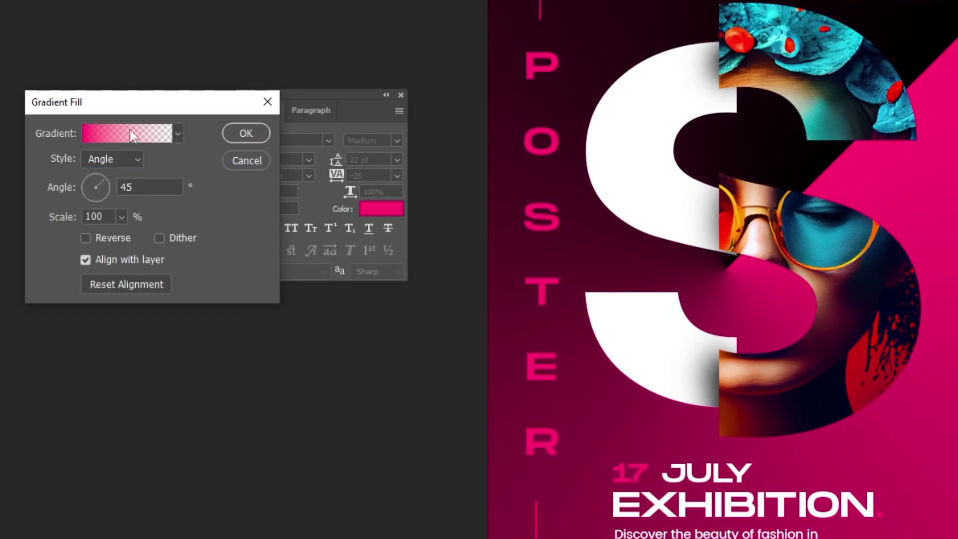
Step: Edit the gradient and set its starting colour stop to red fb4226
left_click(101, 130)
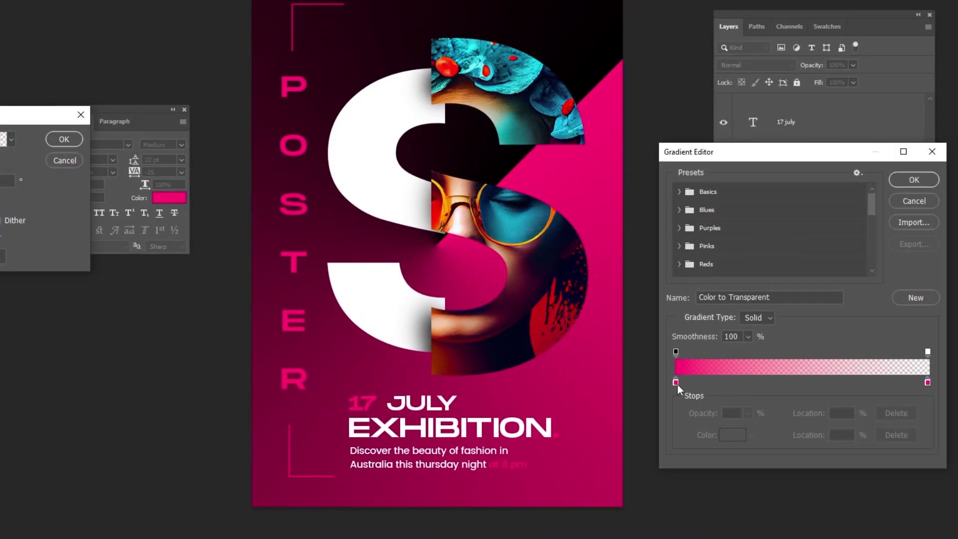
left_click(675, 382)
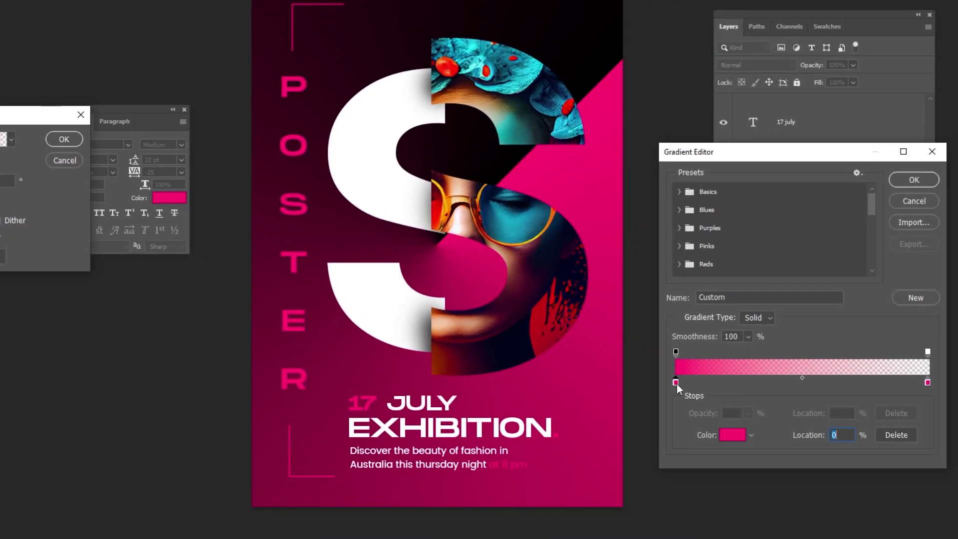
double_click(676, 383)
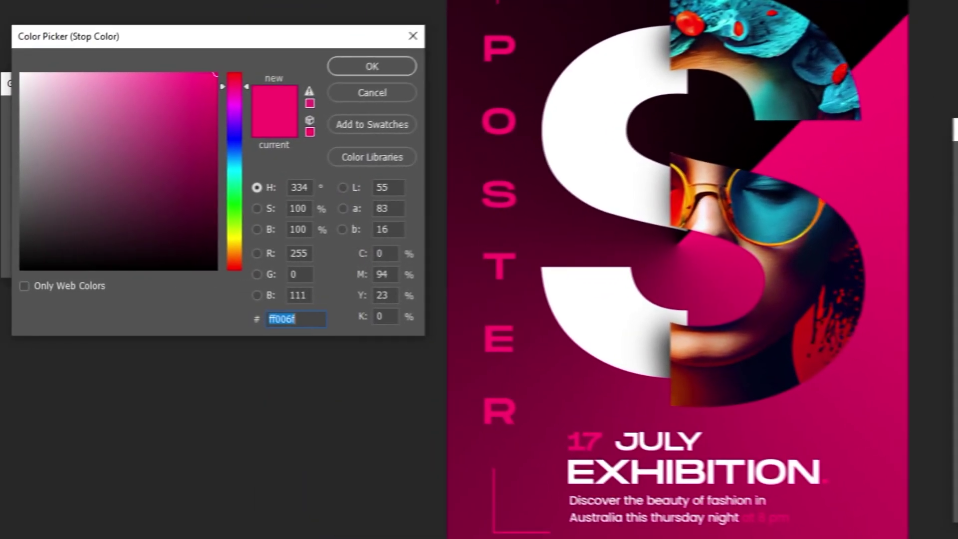
type("fb4226")
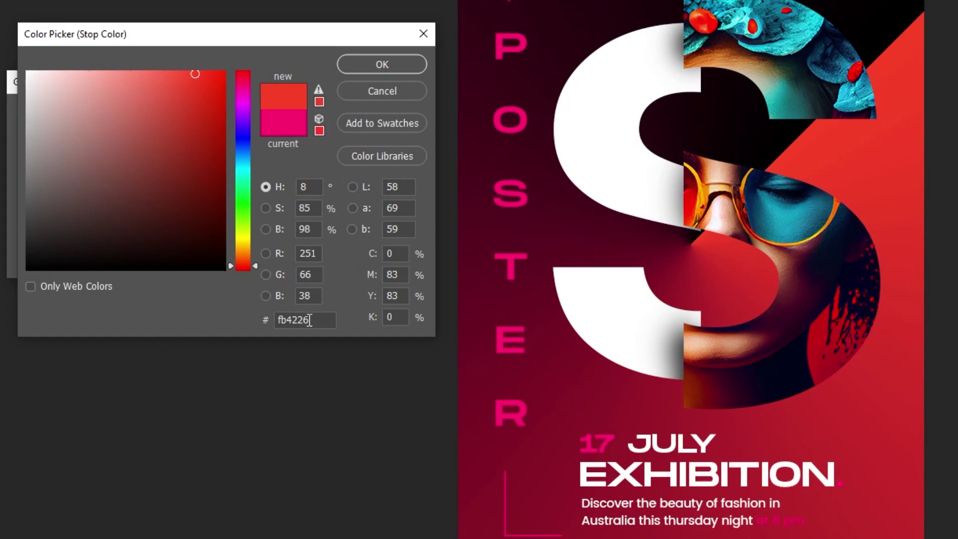
left_click(374, 67)
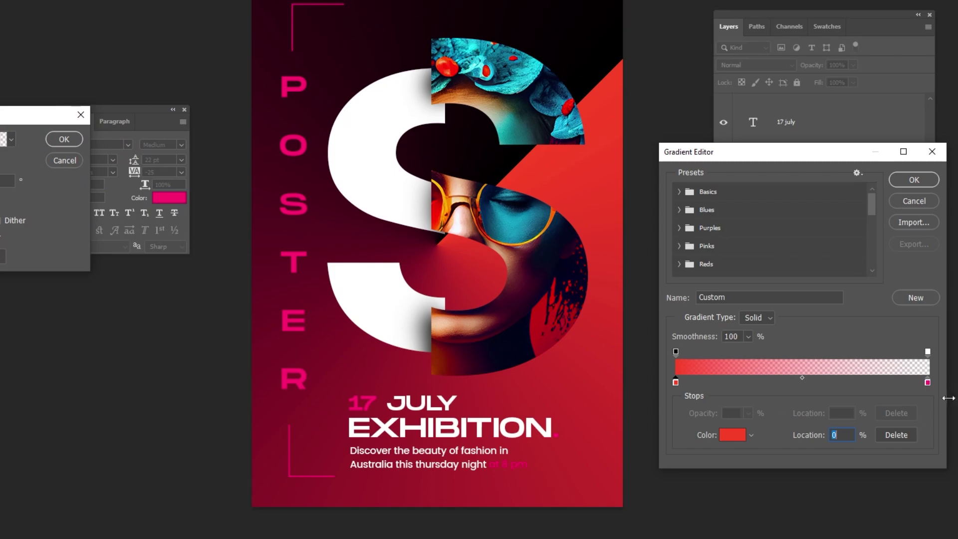
Step: Keep the gradient's end colour stop at ff006f with 0% end opacity and accept the edited gradient
double_click(928, 383)
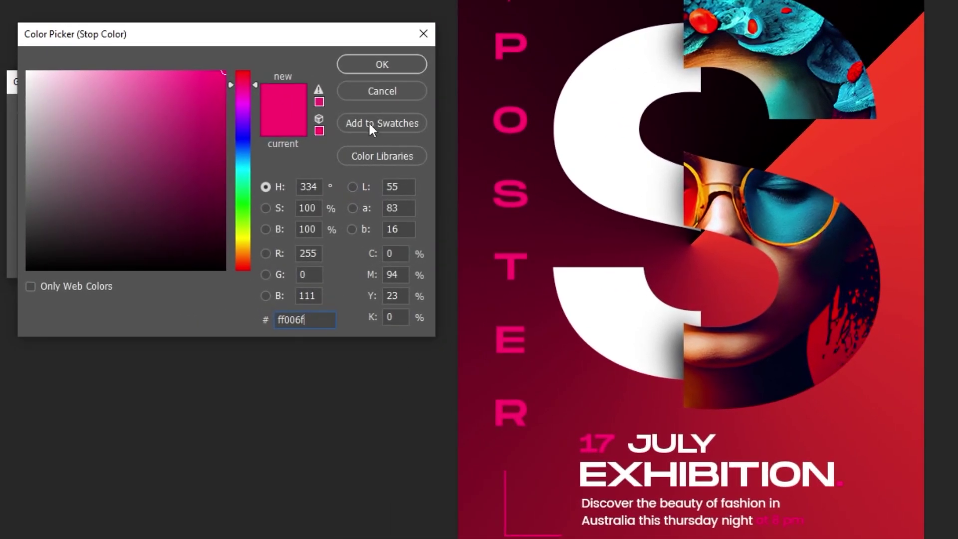
left_click(370, 67)
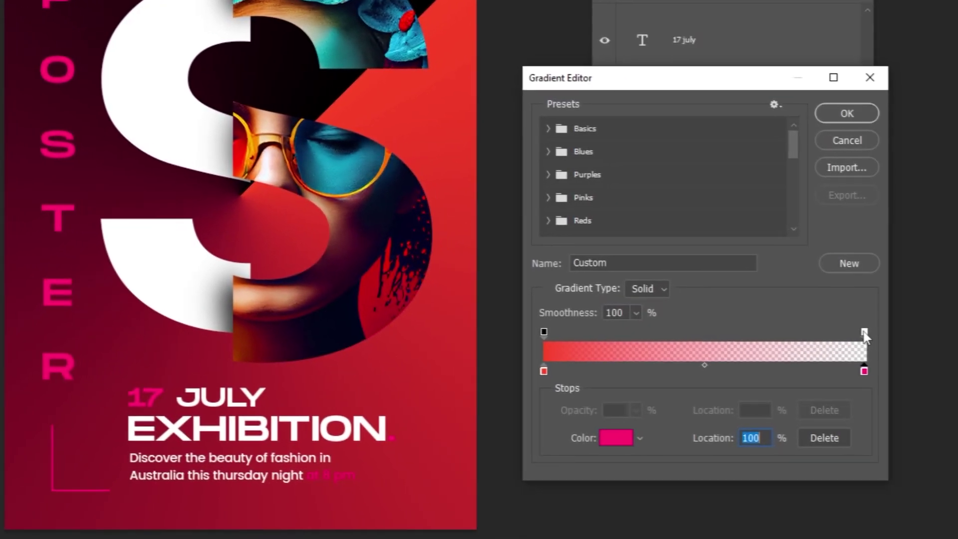
left_click(863, 332)
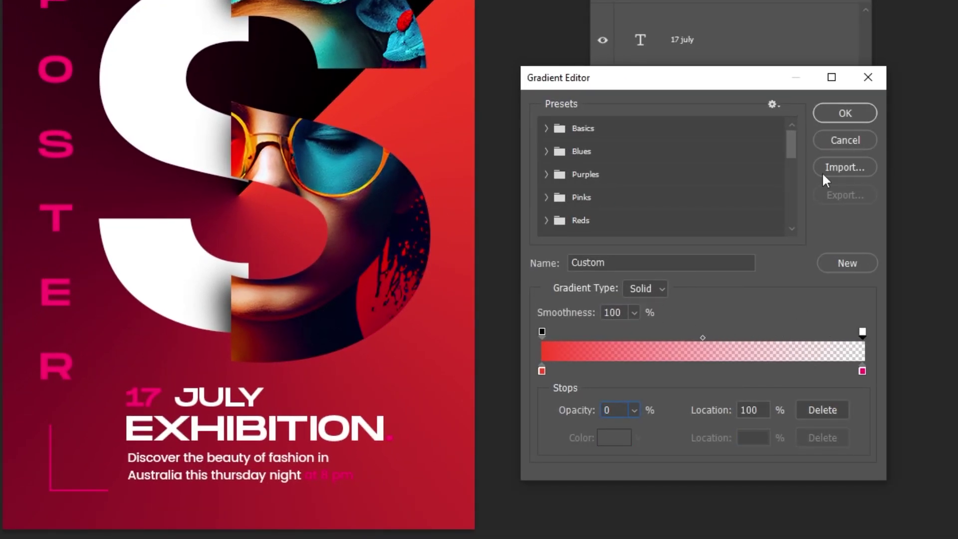
left_click(859, 109)
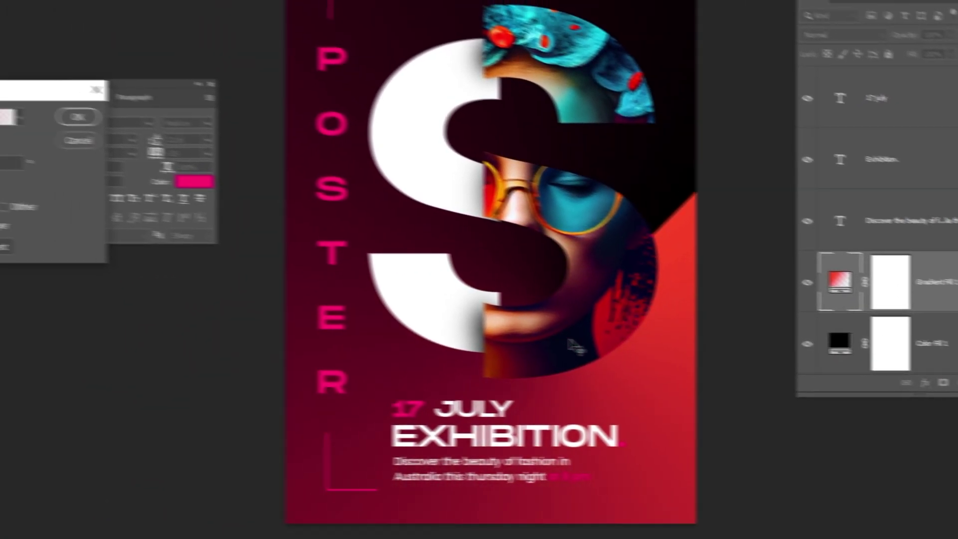